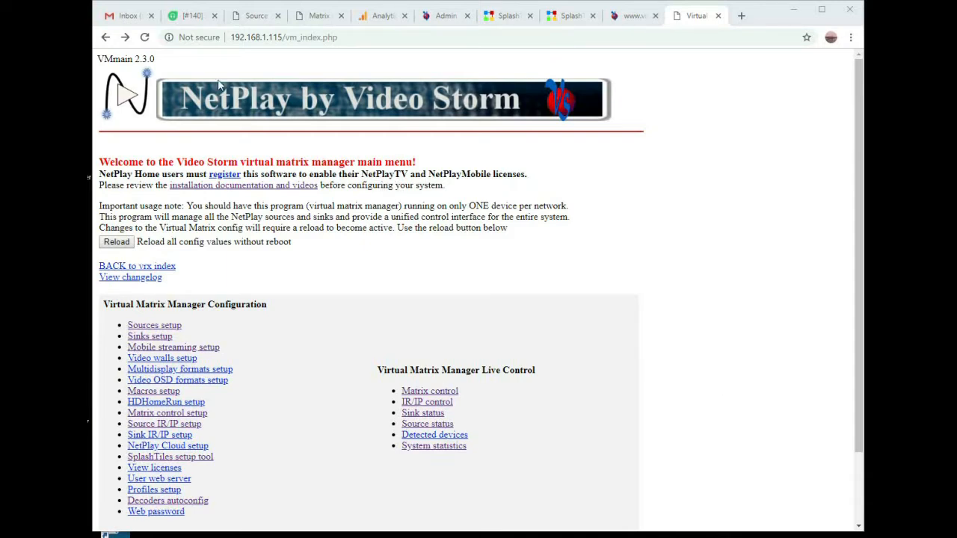
Open the SplashTiles setup tool from the virtual matrix manager menu and go to its dashboard
left_click_drag(155, 60, 98, 63)
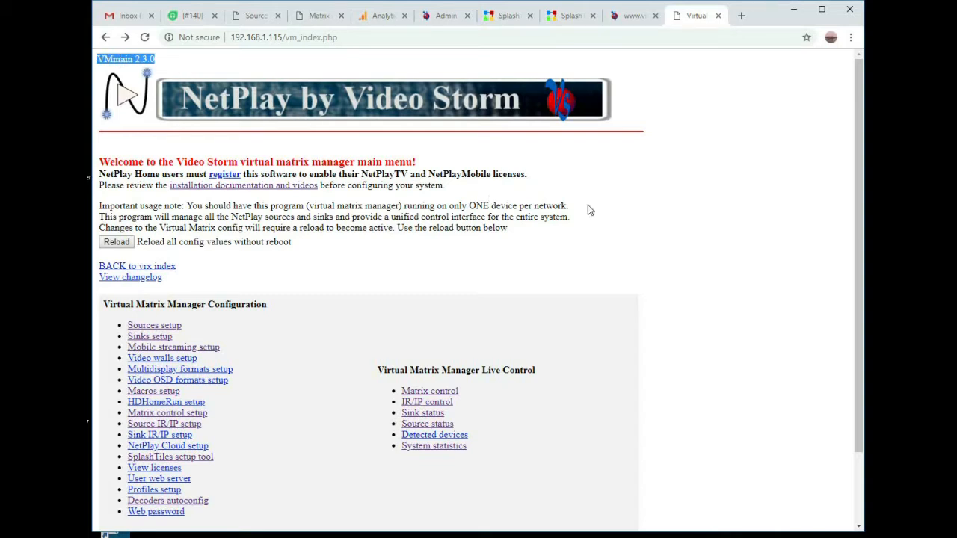
left_click(676, 217)
scroll(365, 292, "down", 2)
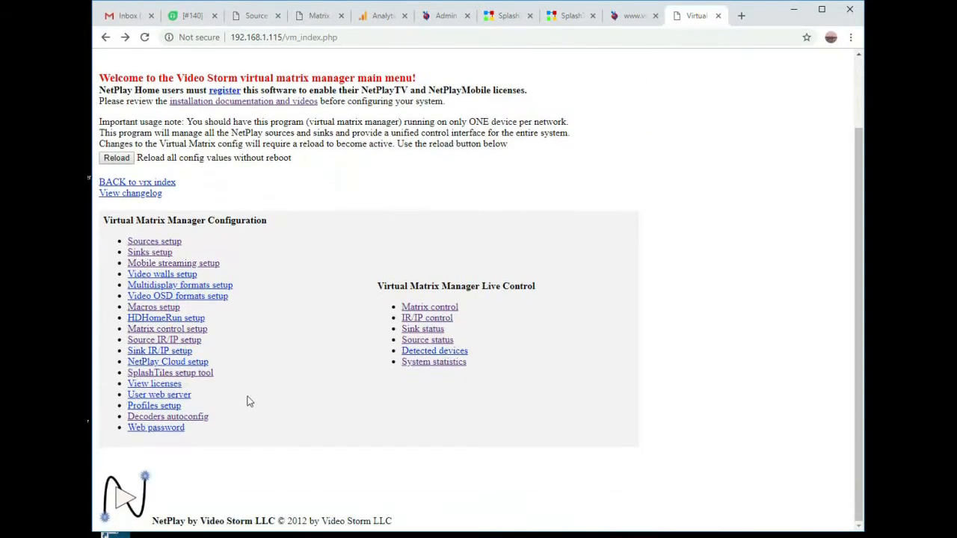
left_click(189, 376)
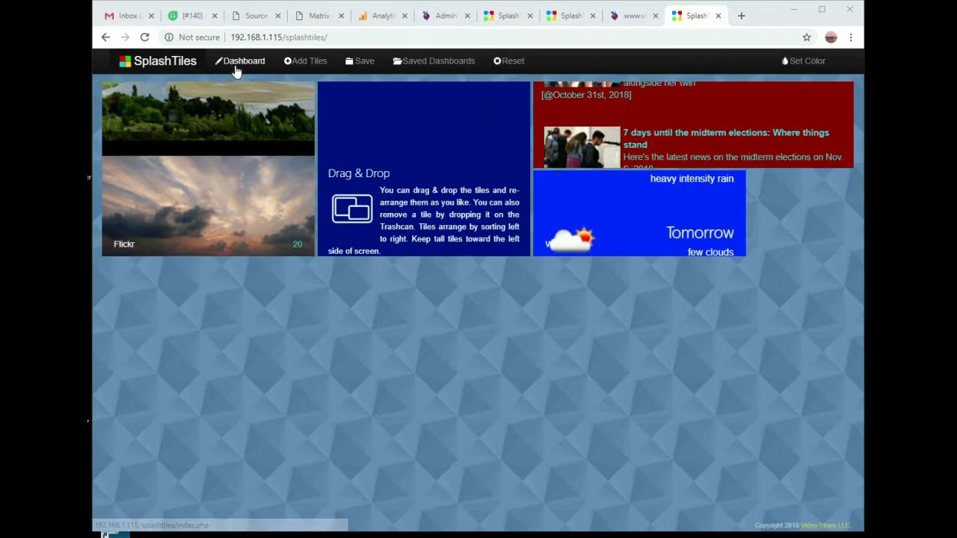
left_click(233, 65)
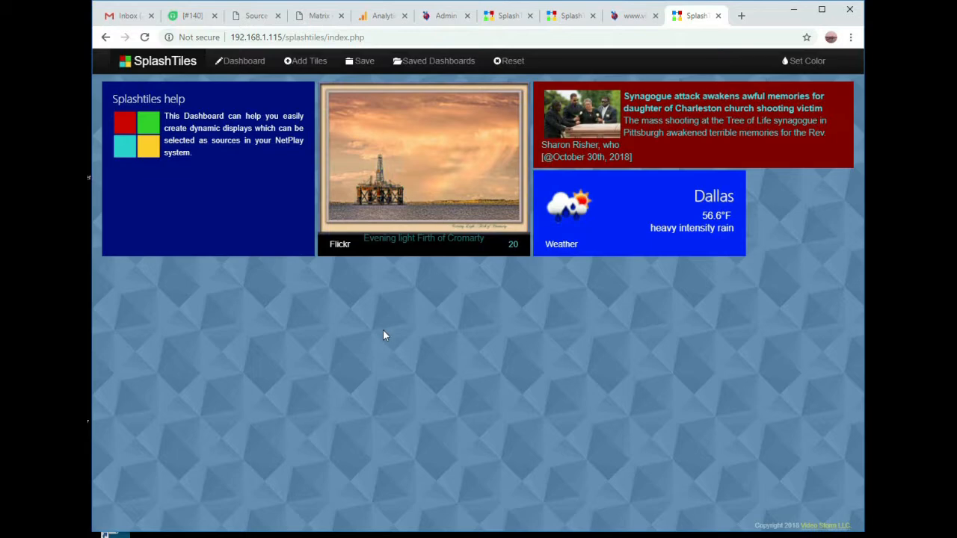
Rearrange the dashboard so the Flickr tile precedes the help tile and the weather tile sits above the news feed
left_click_drag(405, 190, 184, 188)
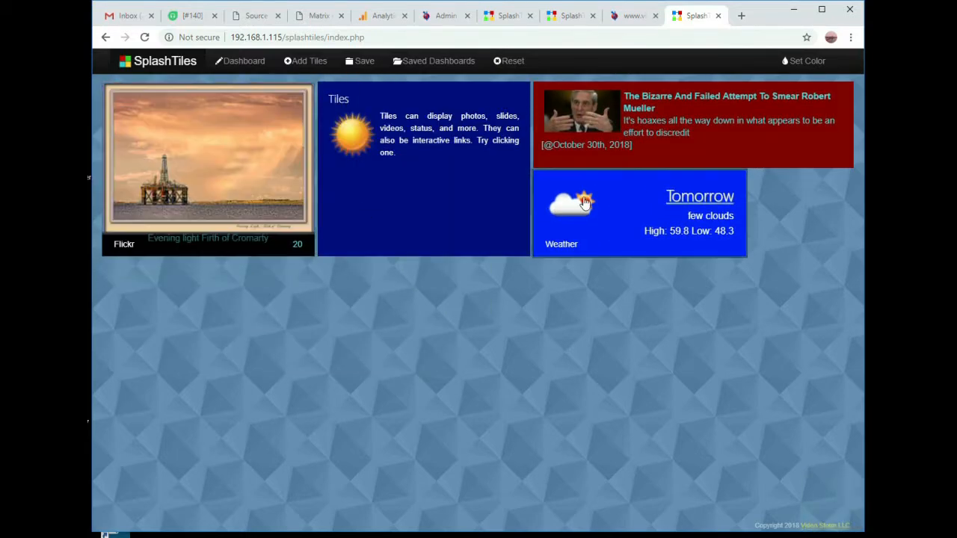
left_click_drag(610, 241, 569, 205)
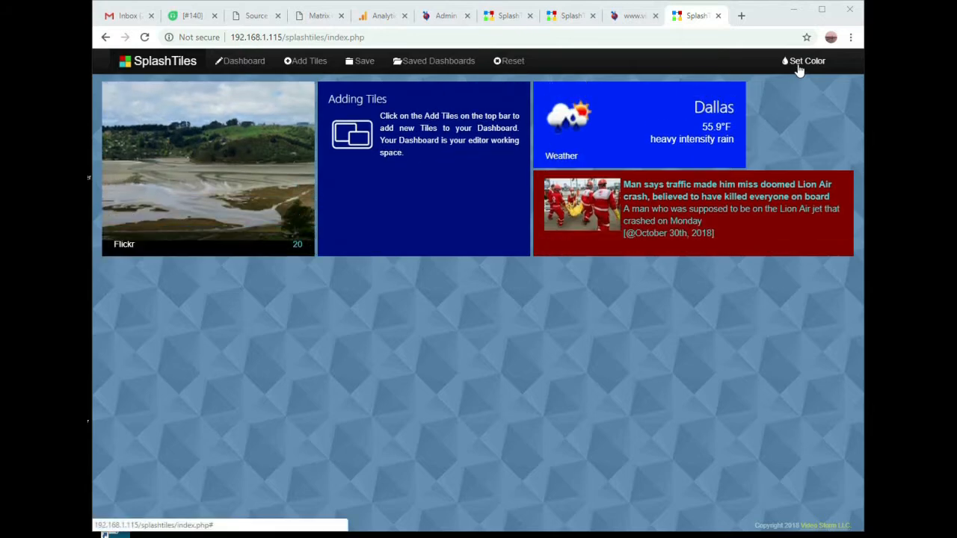
Set the dashboard background to dark purple (RGB 64, 0, 64) with slightly reduced opacity and the brick-pattern texture
left_click(799, 64)
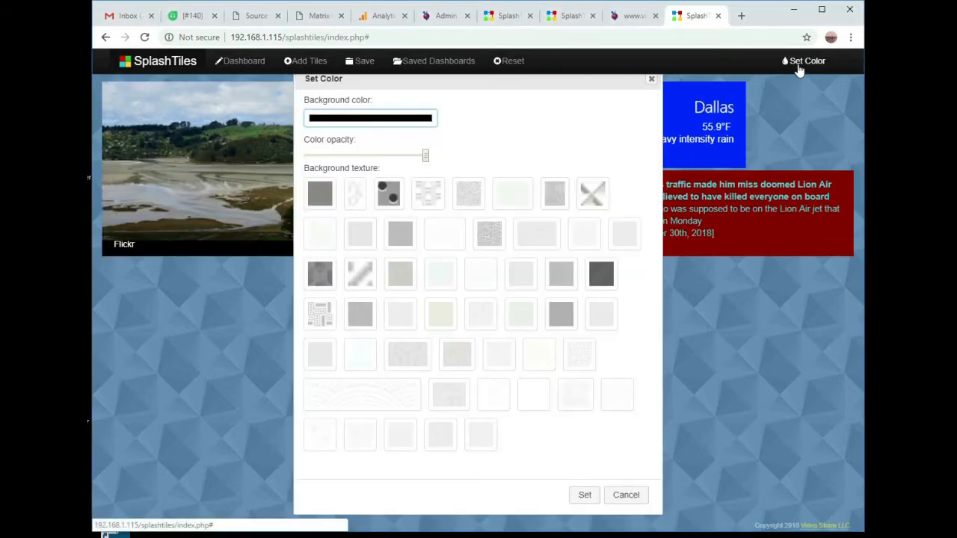
left_click(399, 122)
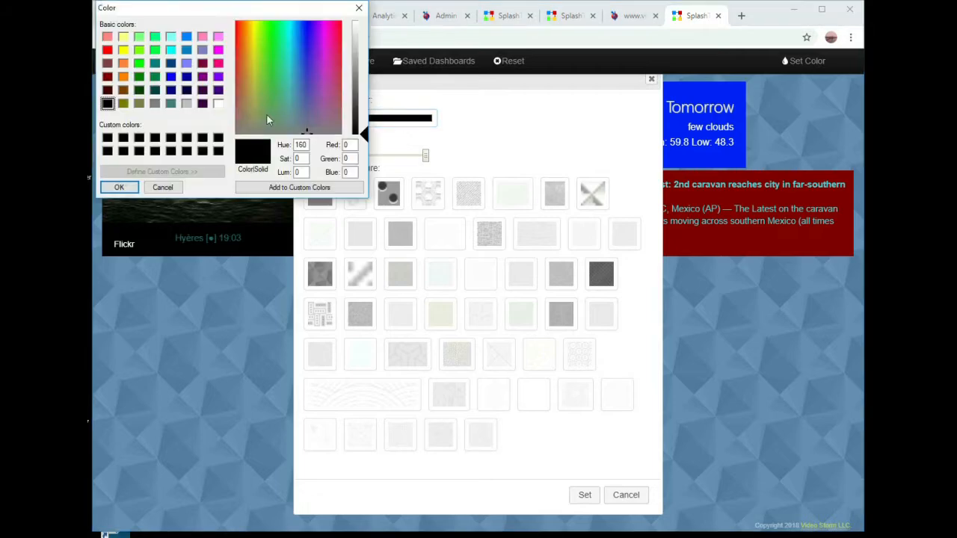
left_click(184, 64)
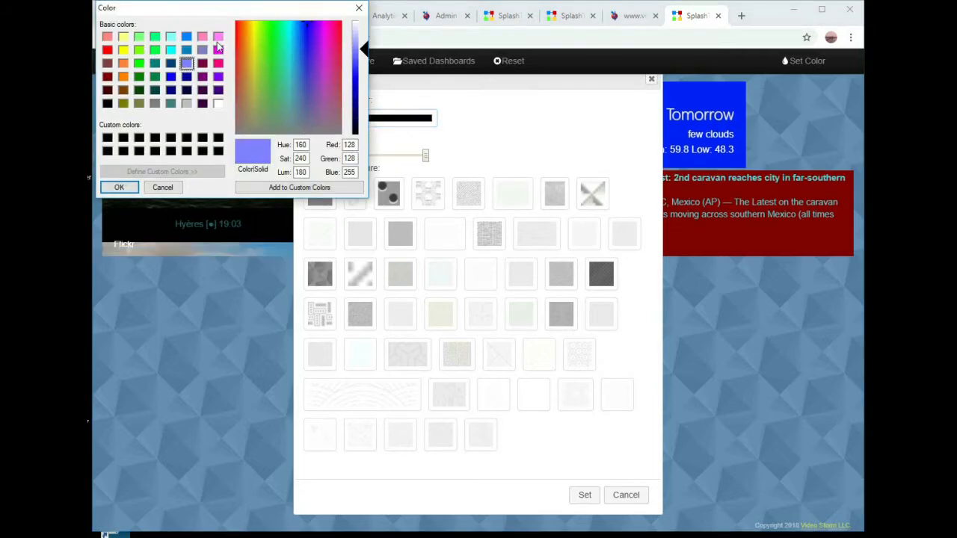
left_click(201, 90)
left_click(119, 187)
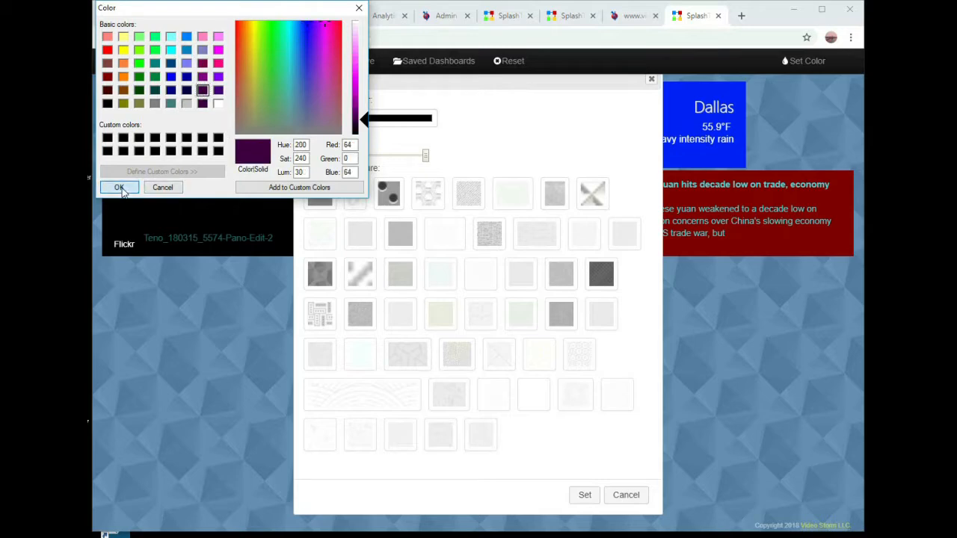
left_click_drag(426, 159, 402, 158)
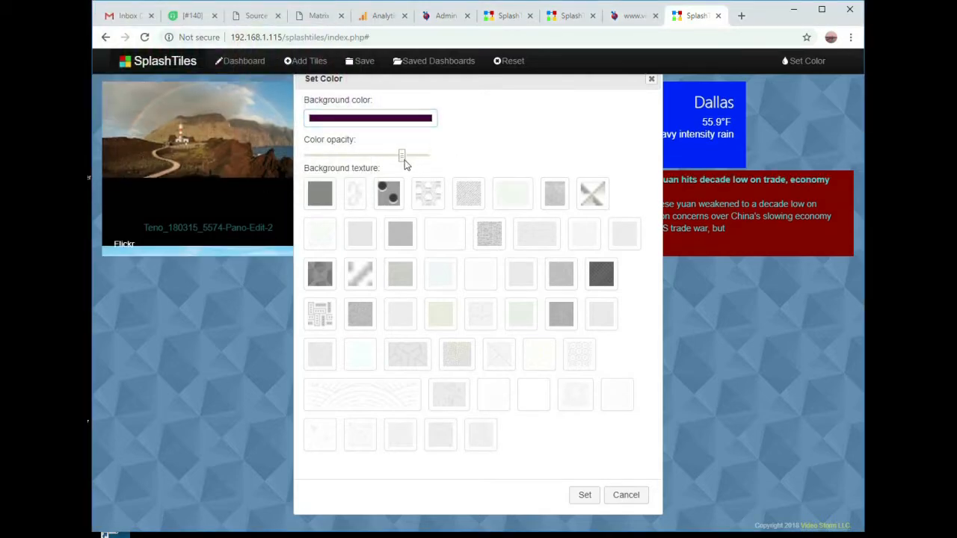
left_click(323, 316)
left_click(583, 496)
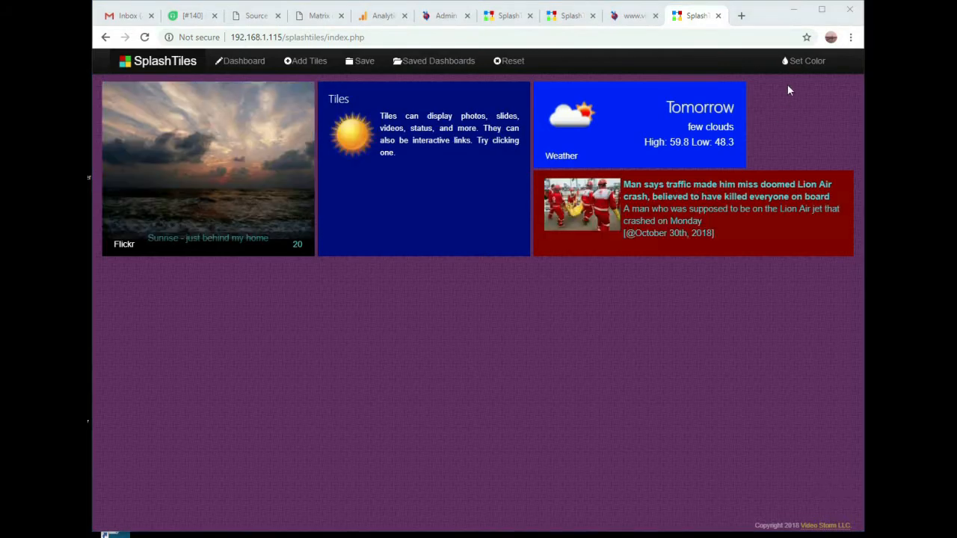
Set the dashboard background color to blue with its opacity reduced to the minimum and no texture
left_click(804, 61)
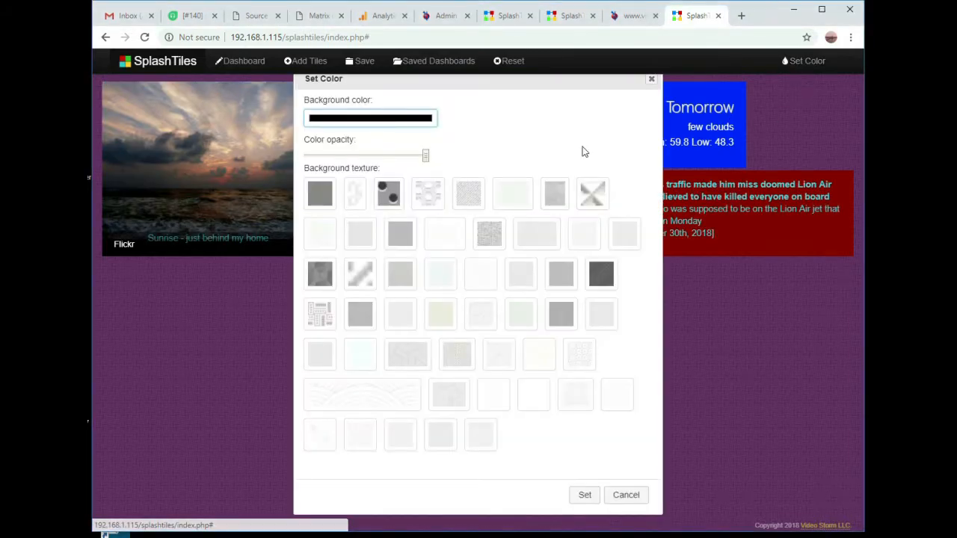
left_click(386, 120)
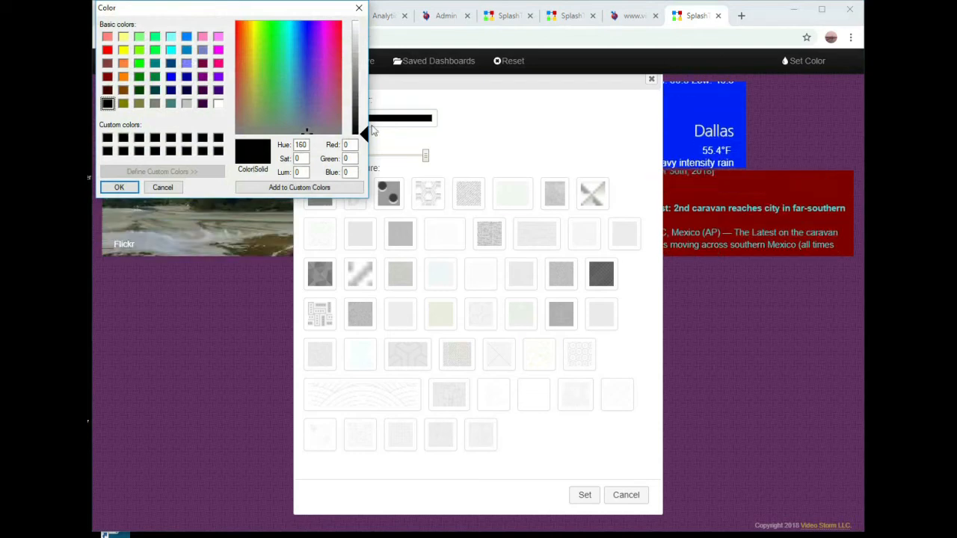
left_click(172, 77)
left_click(106, 190)
left_click_drag(424, 154, 302, 161)
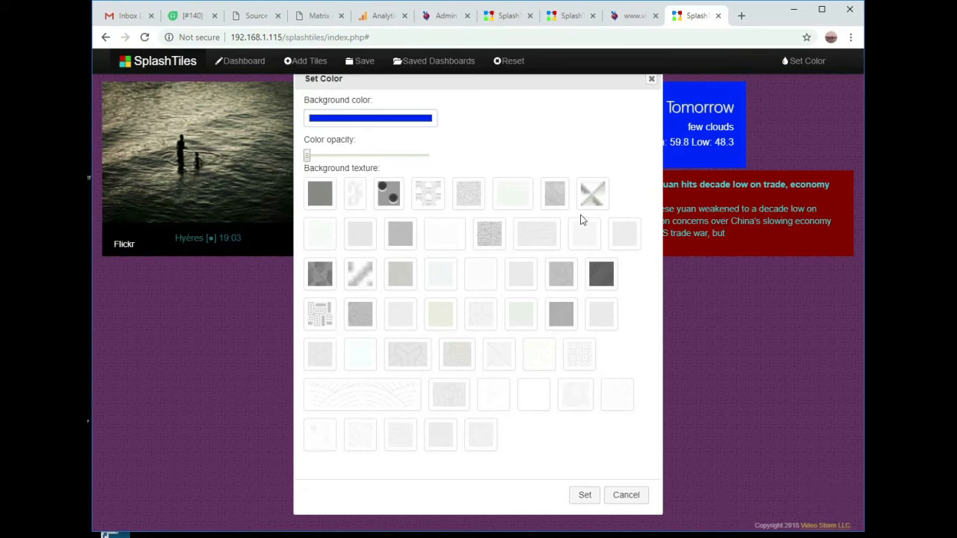
left_click(582, 498)
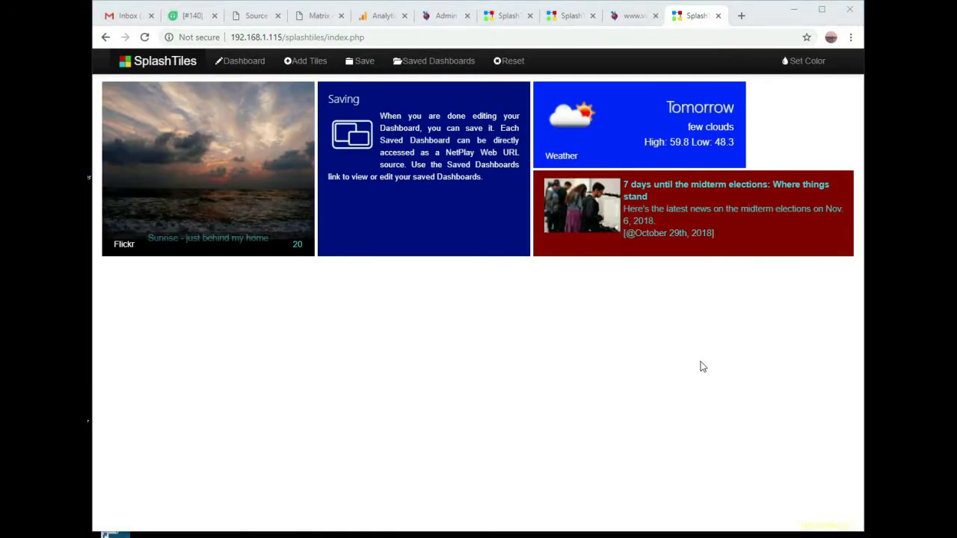
Remove the news feed and weather tiles with the trashcan, and reset the dashboard to its default tiles and background
left_click_drag(617, 269, 843, 500)
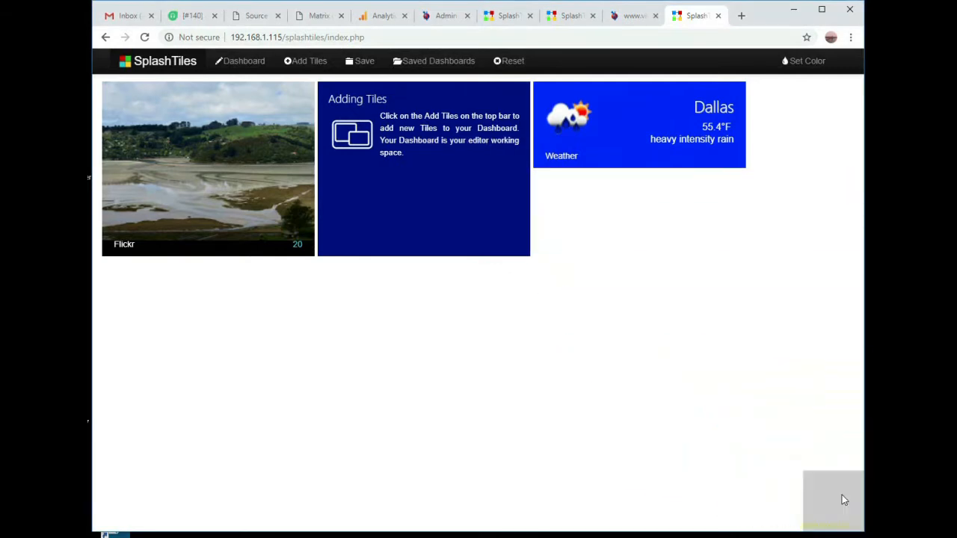
left_click_drag(579, 142, 836, 493)
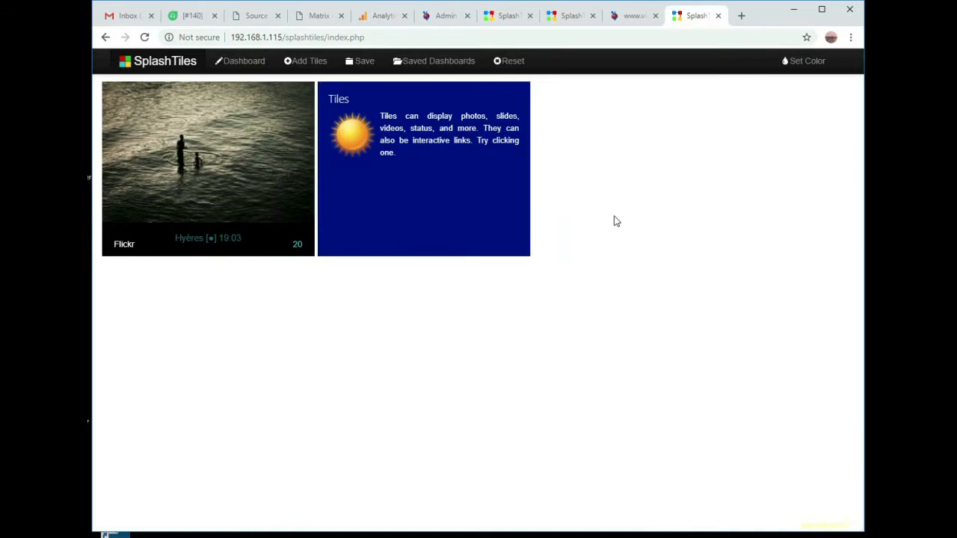
left_click(504, 63)
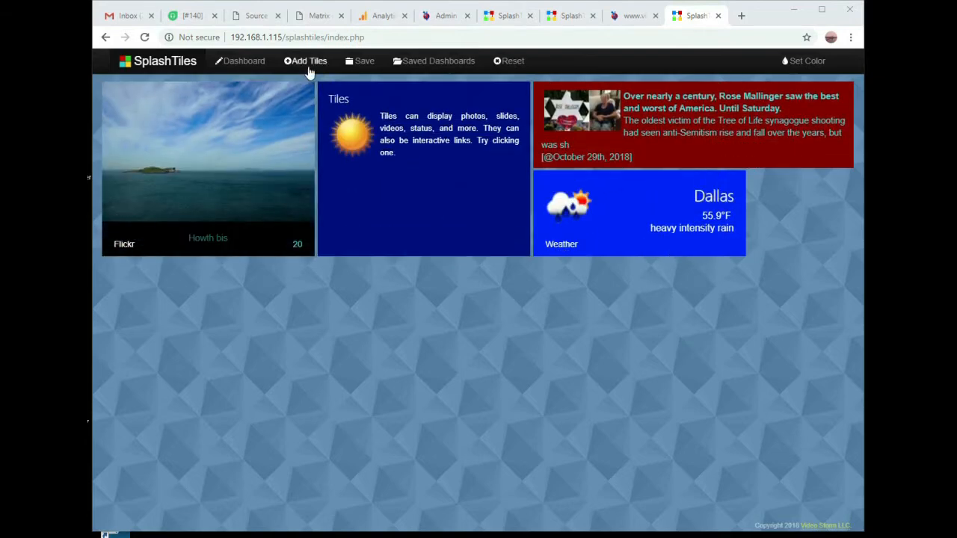
Add a Clock display tile with a bright green background (RGB 0, 255, 64) and partially reduced color opacity
left_click(309, 71)
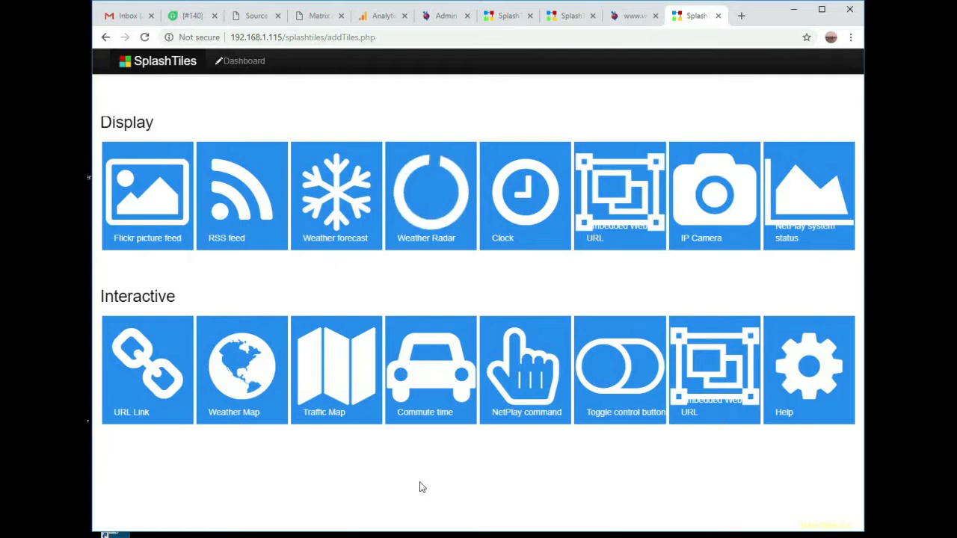
left_click(527, 200)
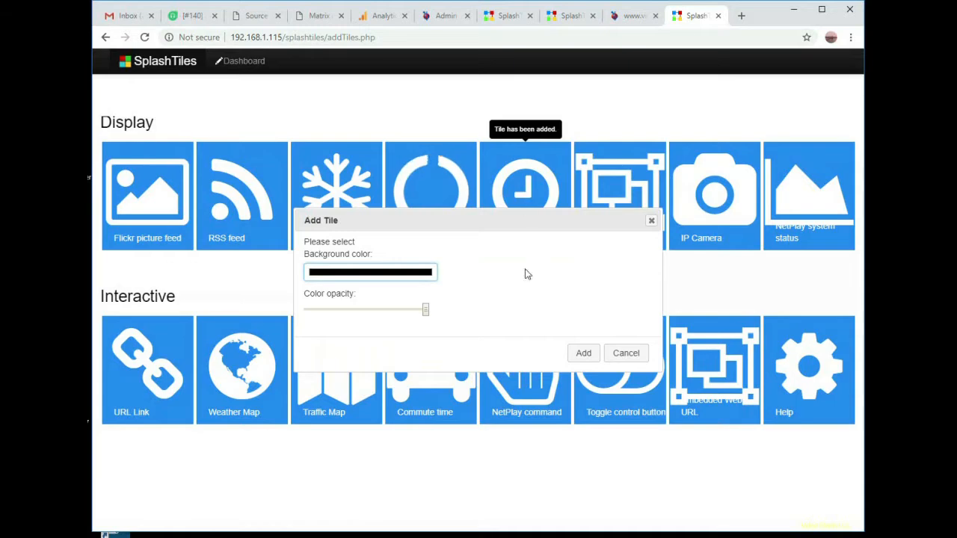
left_click(413, 276)
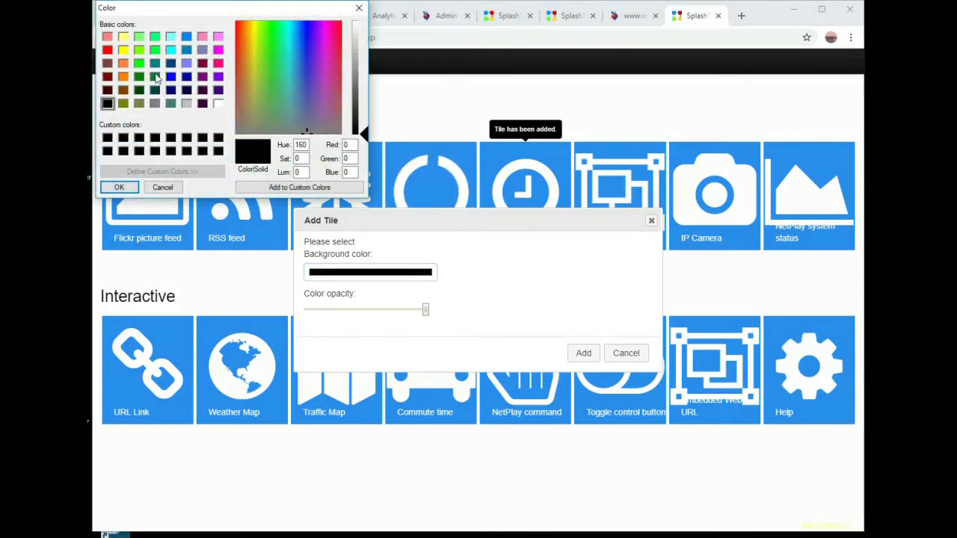
left_click(154, 50)
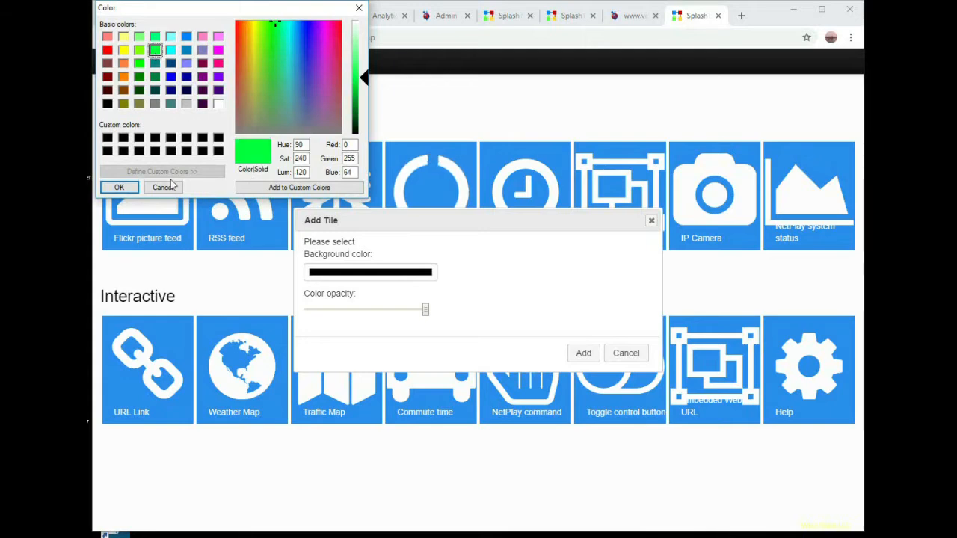
left_click(118, 187)
left_click_drag(427, 316, 378, 320)
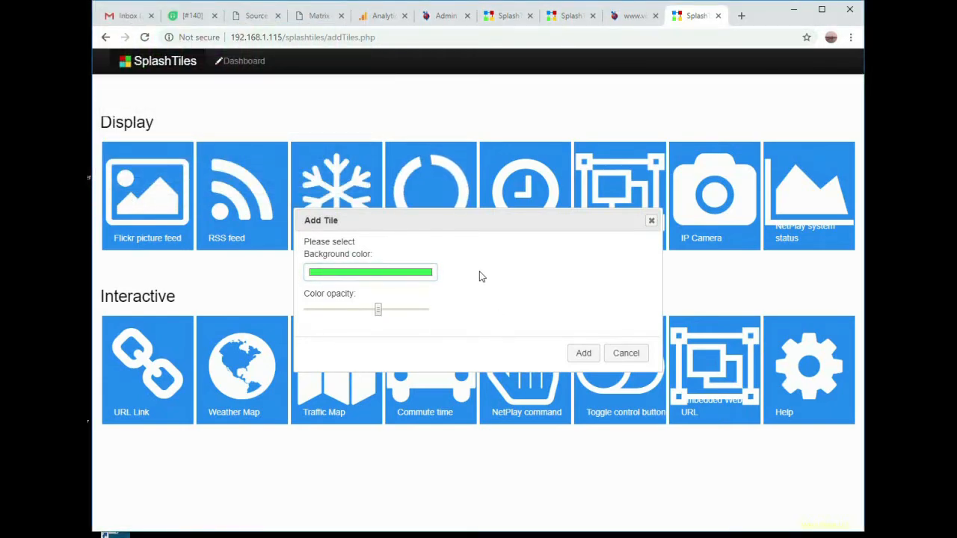
left_click(583, 356)
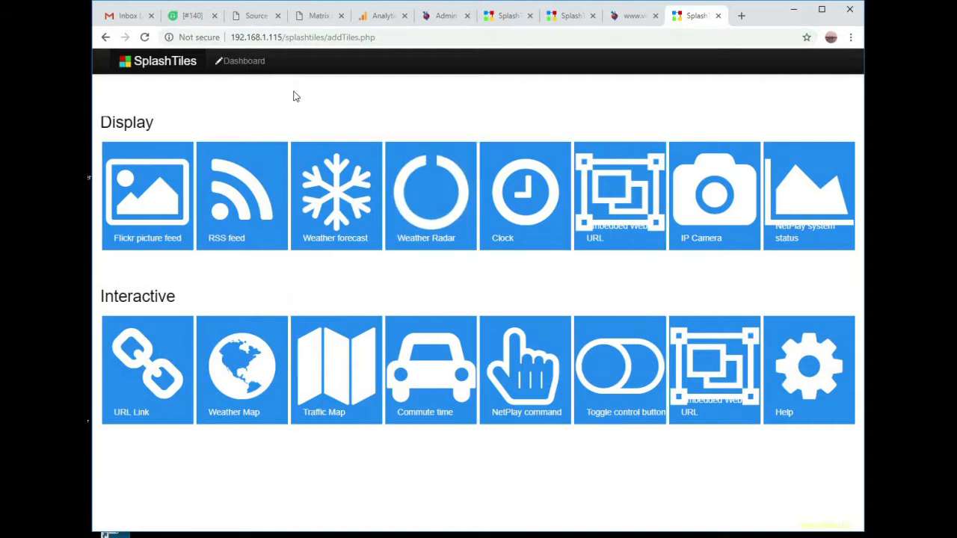
Return to the dashboard and move the clock tile next to the help tile, above the news feed
left_click(235, 66)
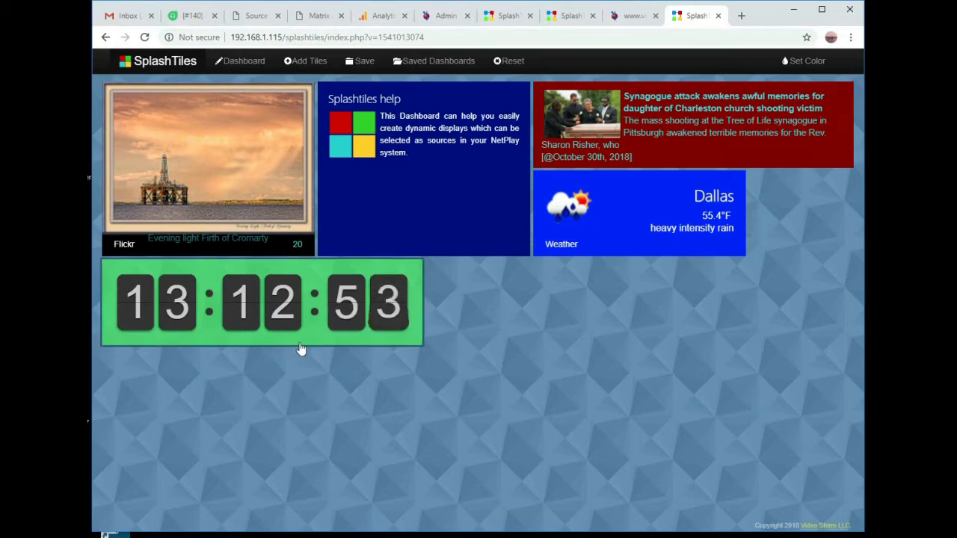
left_click_drag(299, 348, 664, 156)
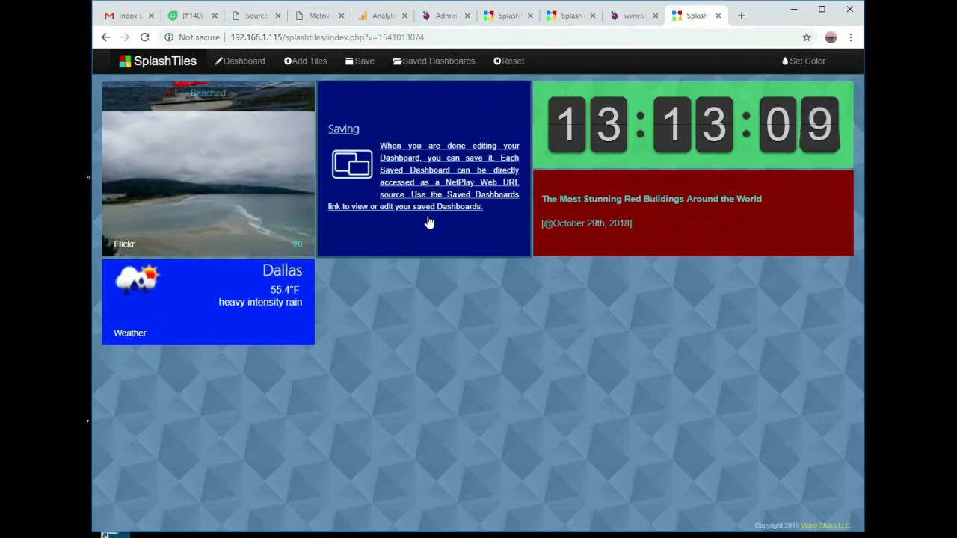
Try the clock beside the Flickr tile with the weather or help tile in the gap beneath it, and restore the help tile to second place
left_click_drag(640, 163, 370, 208)
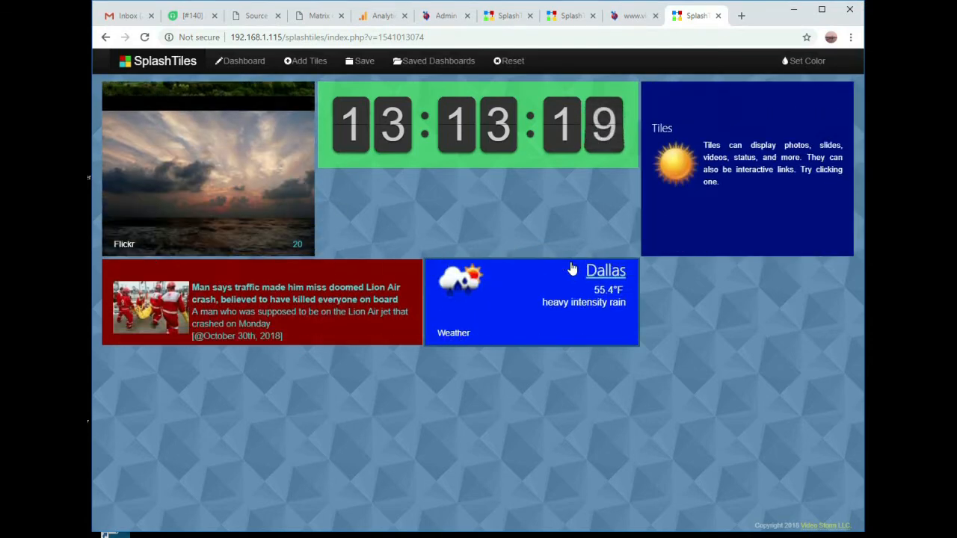
left_click_drag(552, 342, 390, 225)
left_click_drag(784, 236, 440, 212)
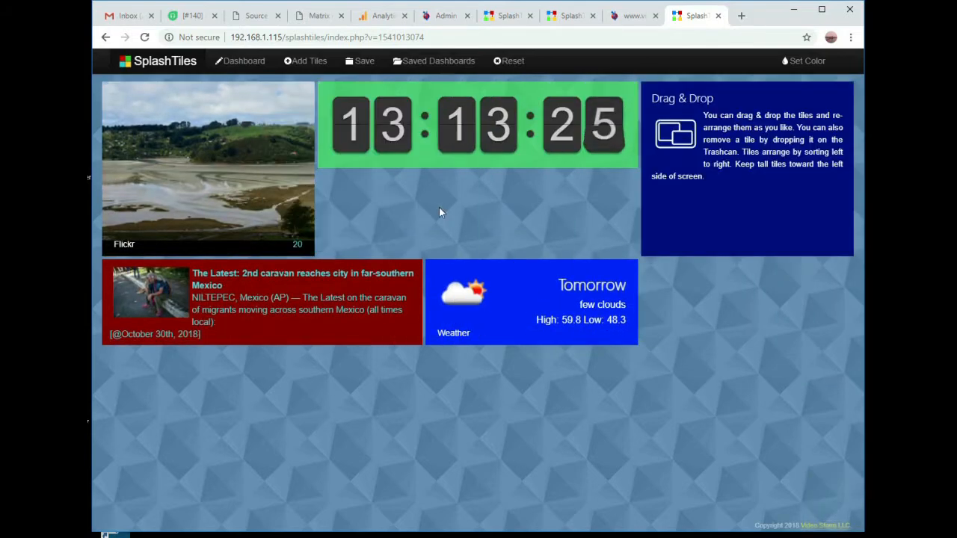
left_click_drag(748, 207, 366, 188)
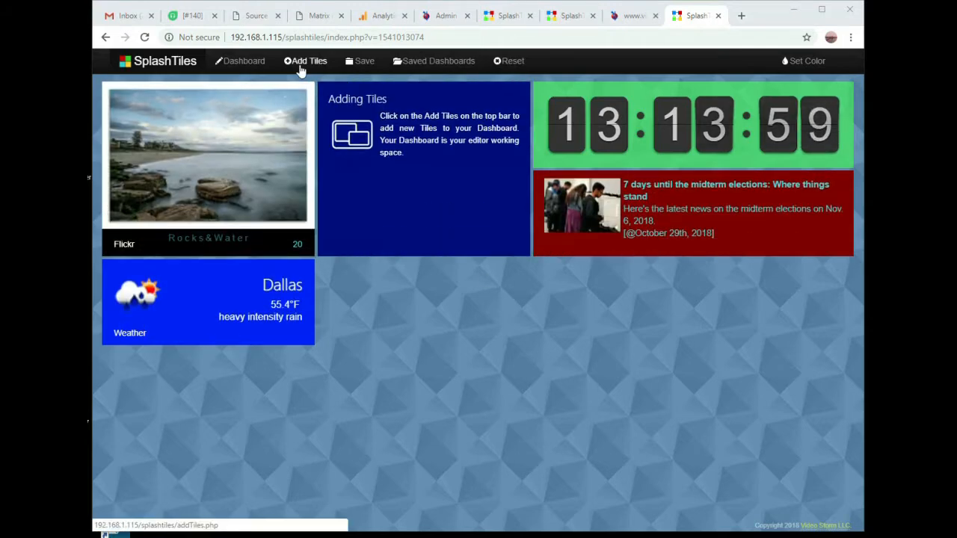
Start a new Weather Map tile labelled "test" with a width of 2 and a height of 3
left_click(300, 69)
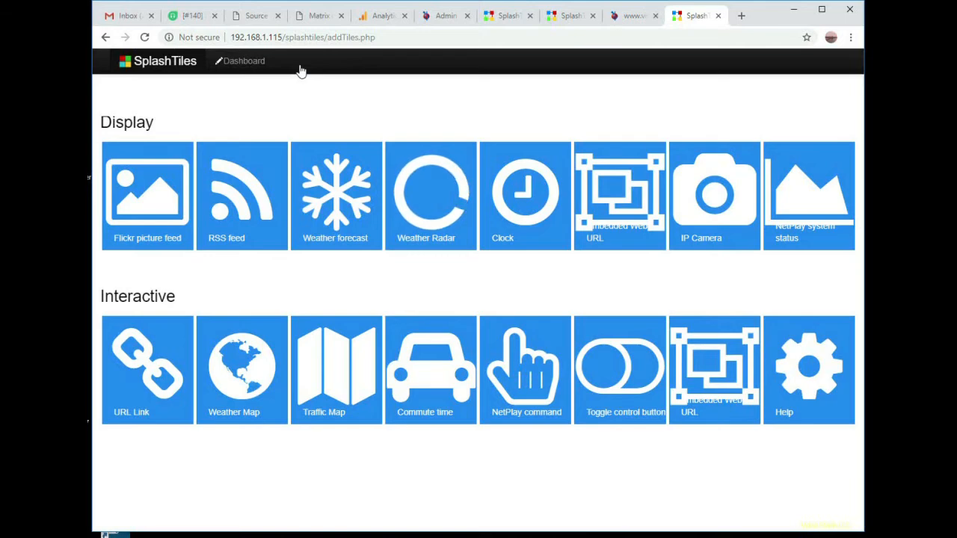
left_click(248, 368)
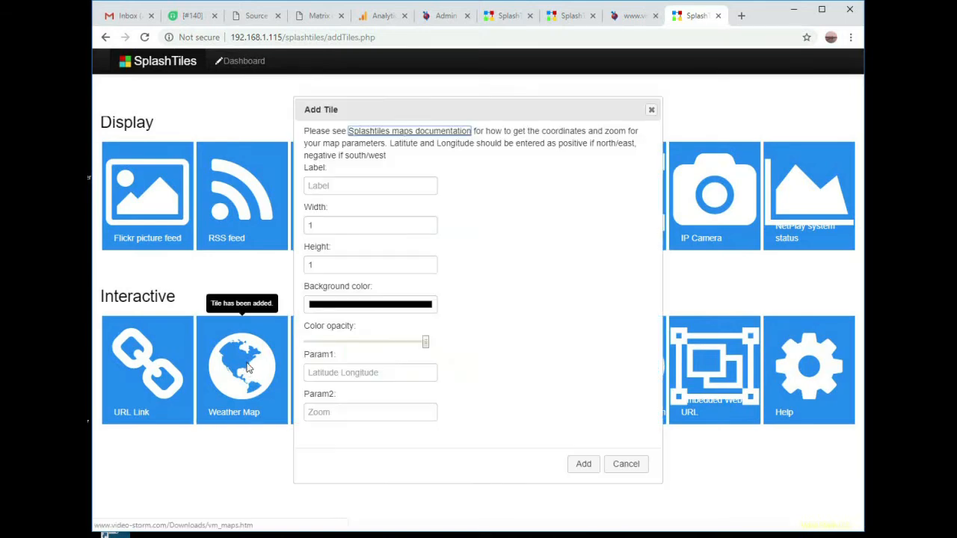
left_click(344, 179)
type("test")
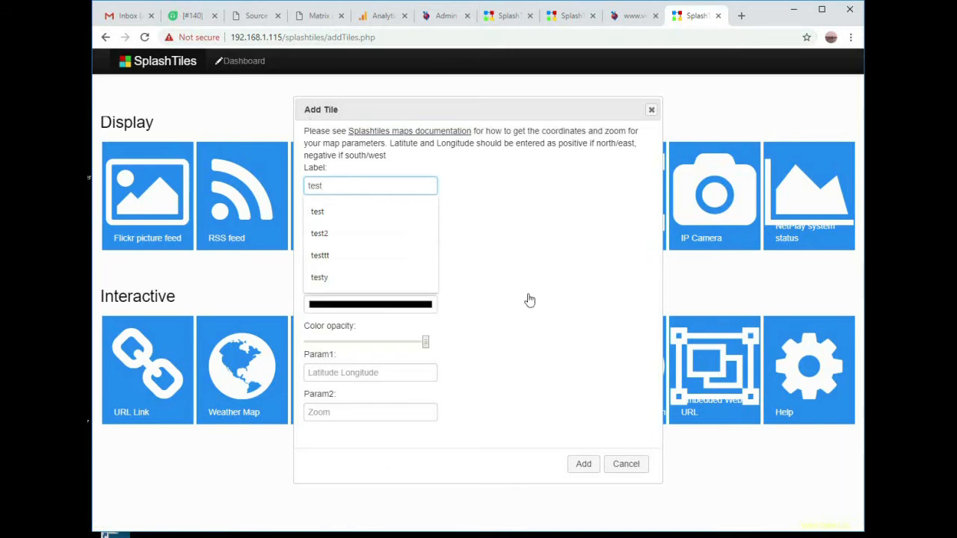
left_click(529, 300)
left_click(353, 223)
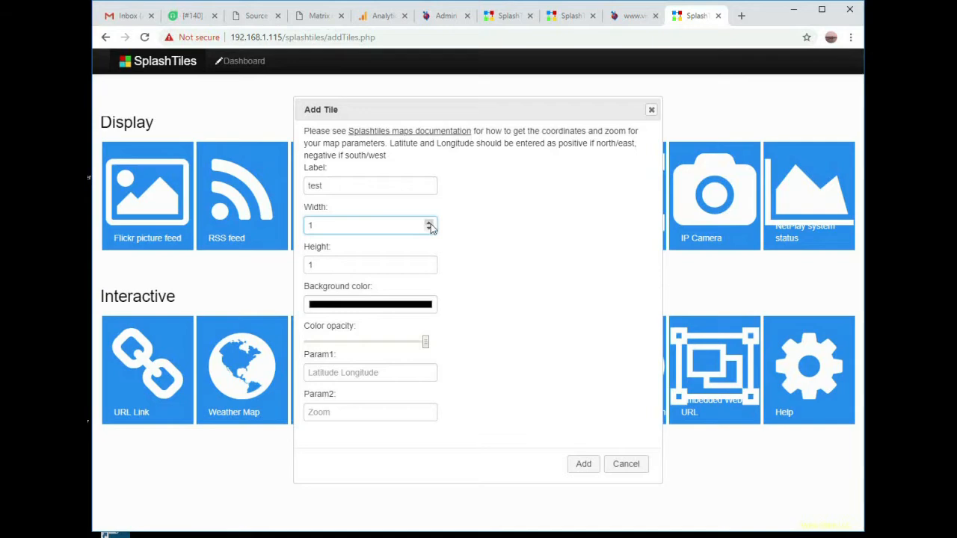
left_click(429, 266)
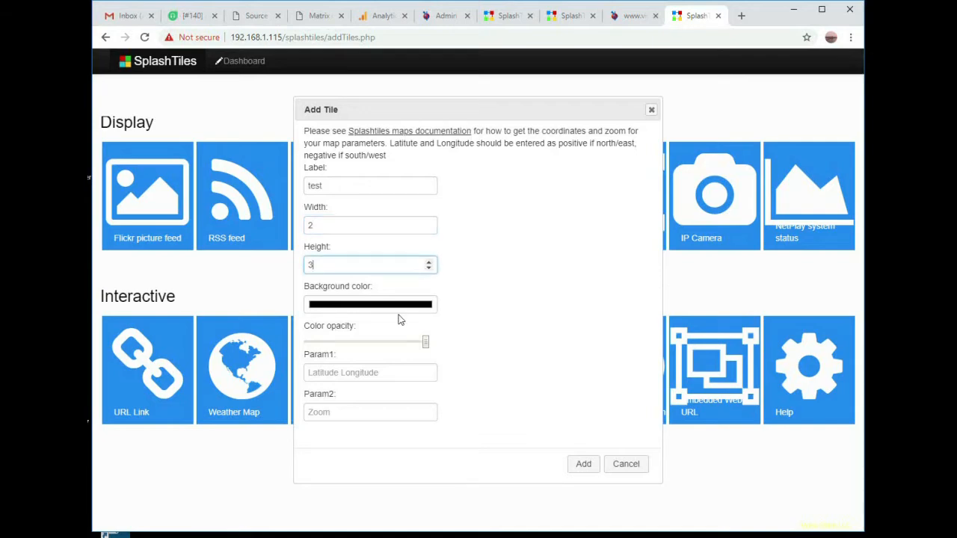
Set the weather map's latitude and longitude to 32.77 -96.79 and its zoom to 10
left_click(356, 374)
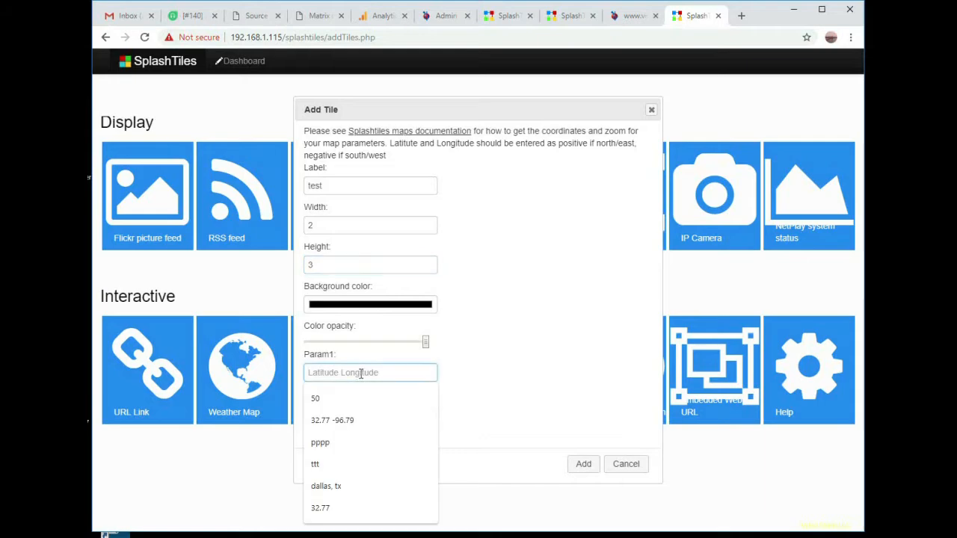
left_click(335, 422)
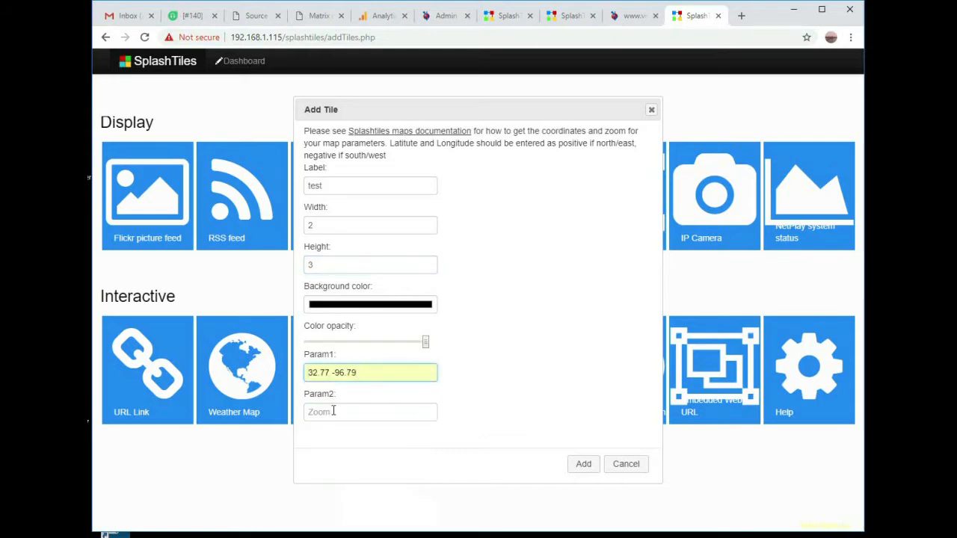
left_click(334, 411)
left_click(333, 382)
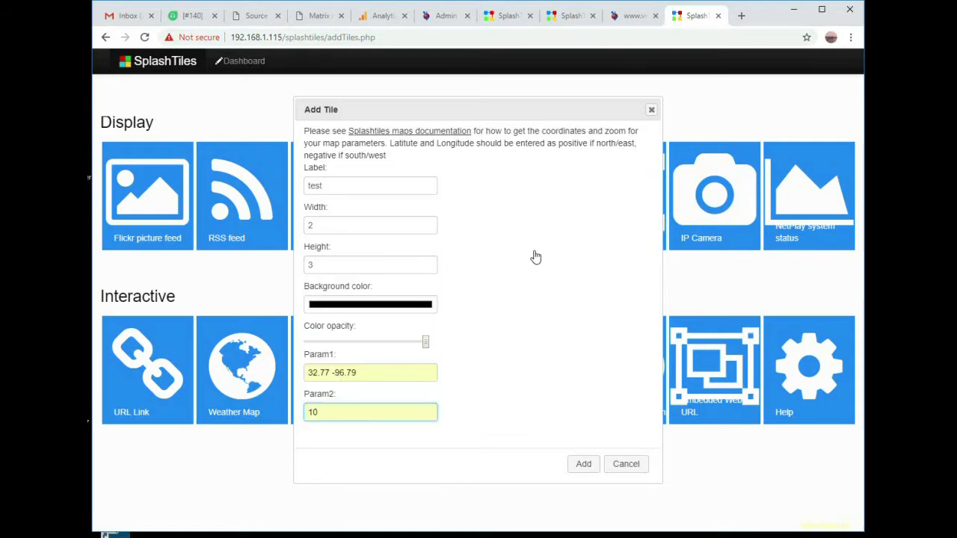
Open the Splashtiles maps documentation in a separate tab, examine how to get map coordinates and zoom, and return to the tile settings
right_click(387, 133)
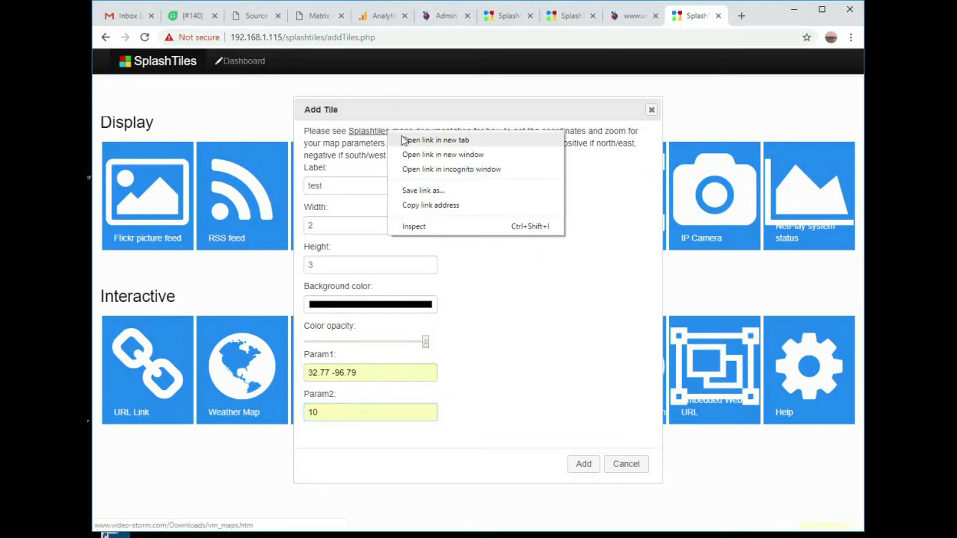
left_click(410, 140)
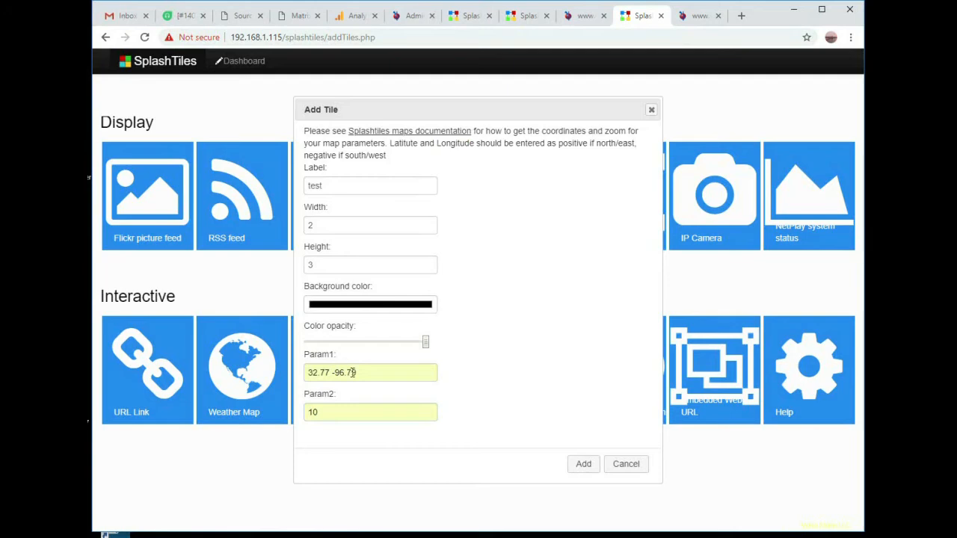
left_click(696, 21)
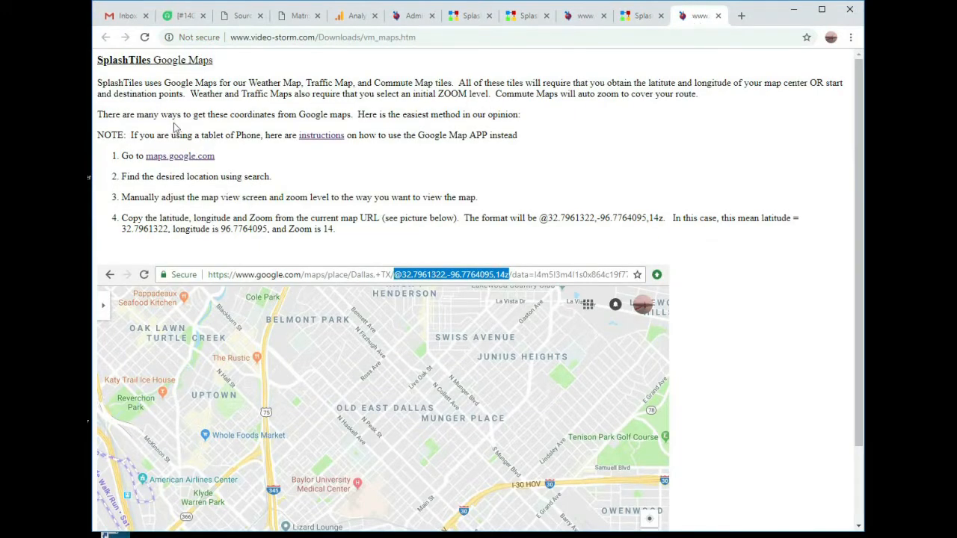
left_click(638, 17)
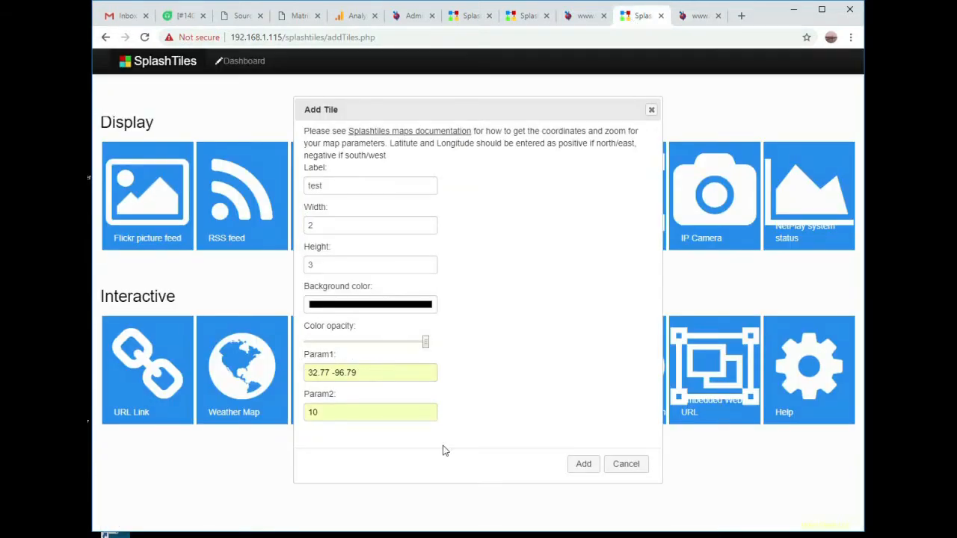
Add the configured weather map tile and return to the dashboard
left_click(585, 464)
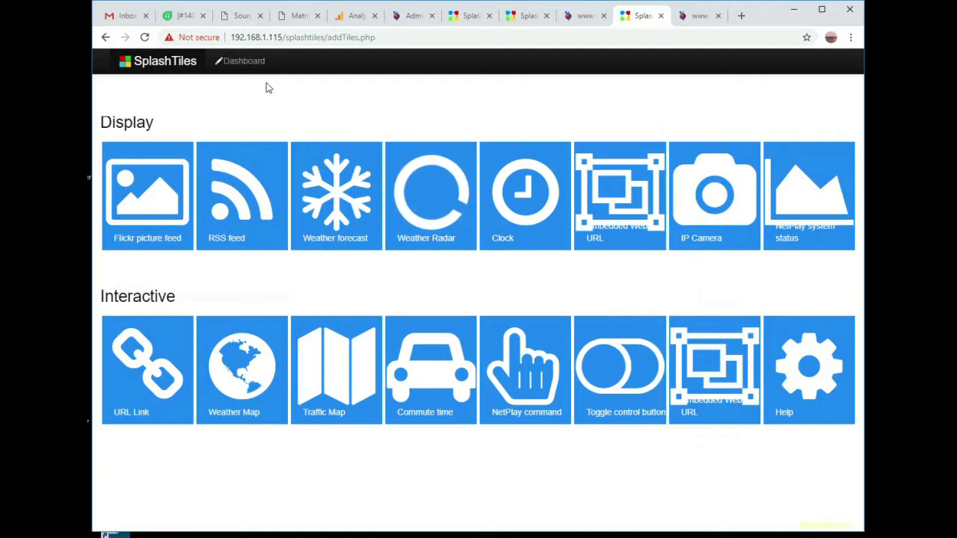
left_click(239, 61)
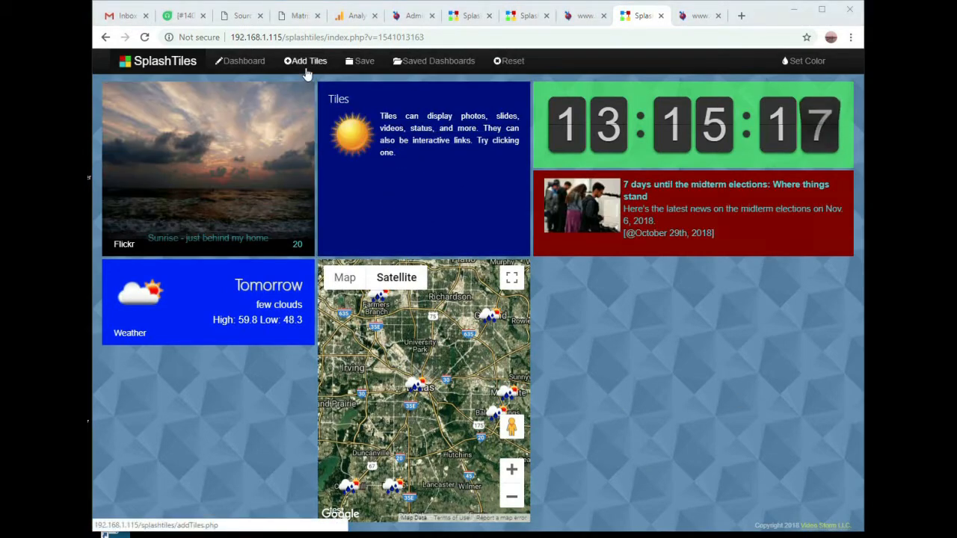
Start a new Commute time tile labelled "fff" with a width of 3 and a height of 2
left_click(306, 68)
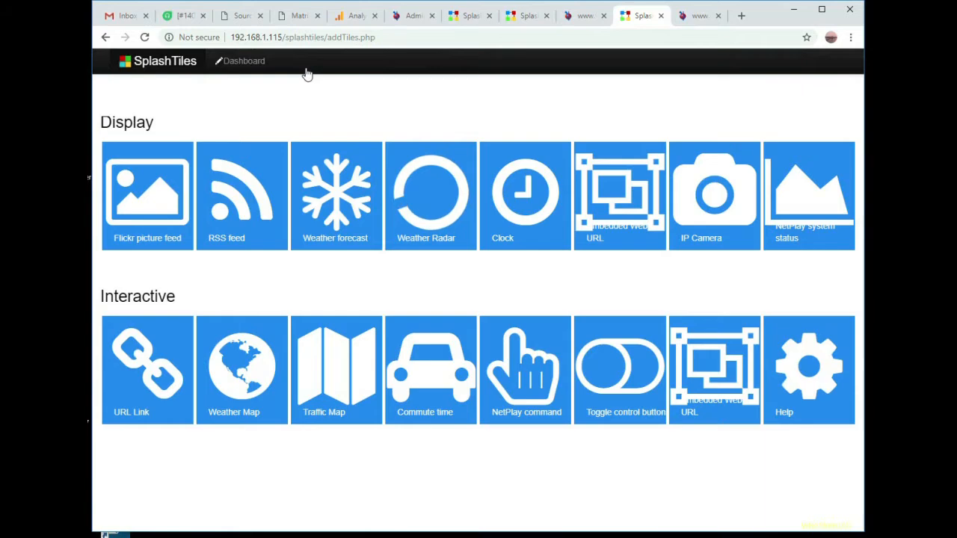
left_click(423, 387)
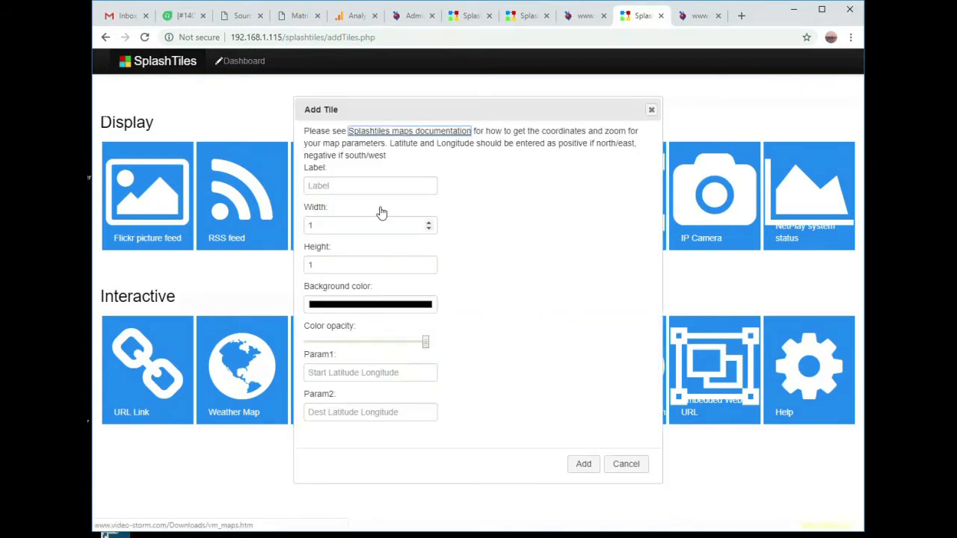
left_click(359, 190)
type("fff")
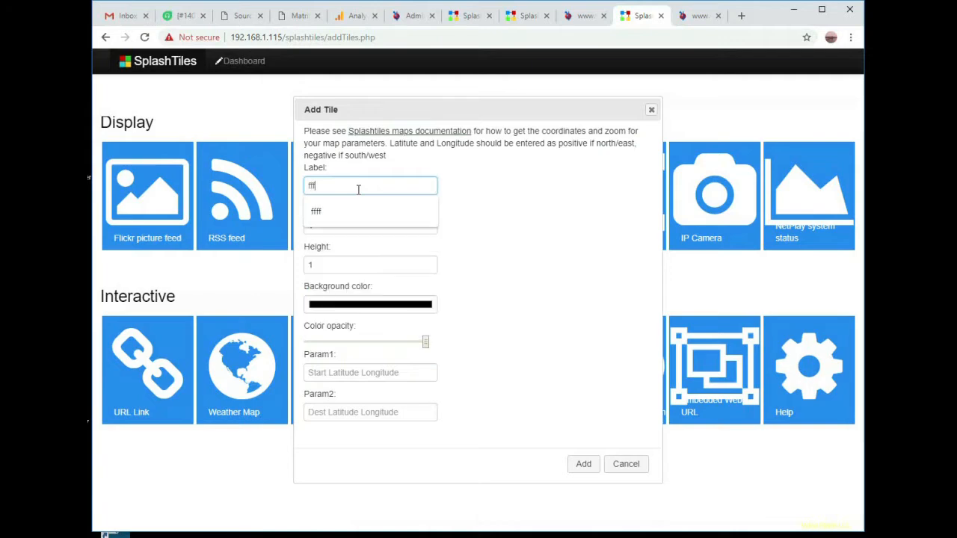
left_click(493, 179)
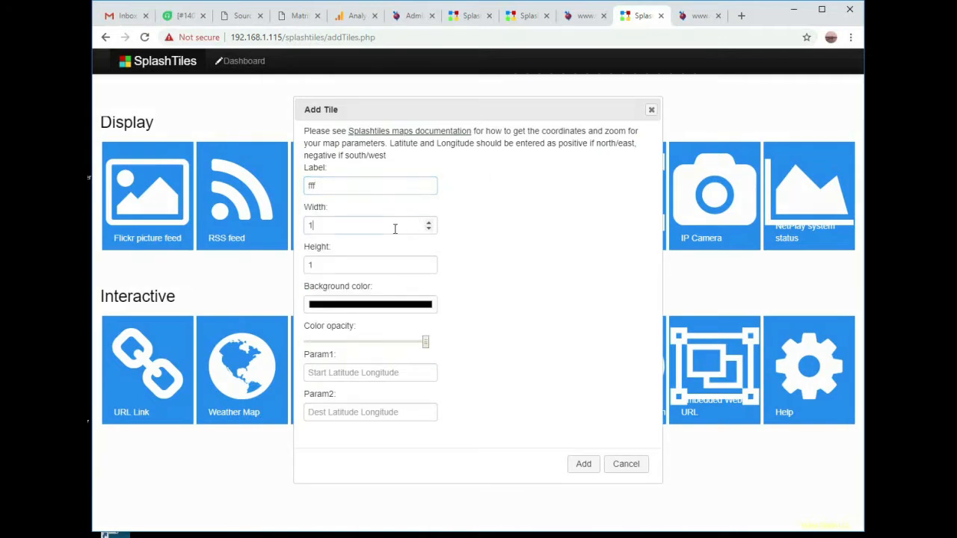
left_click(428, 261)
Set the commute's start to 32.77 -96.79 and its destination to 32.55 -96.79, and add the tile to the dashboard
left_click(366, 378)
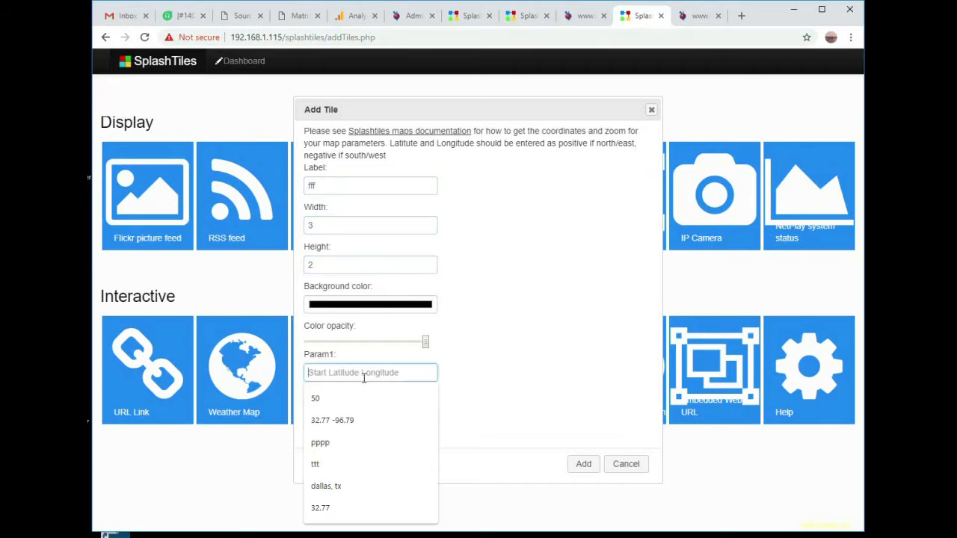
left_click(339, 421)
left_click(373, 414)
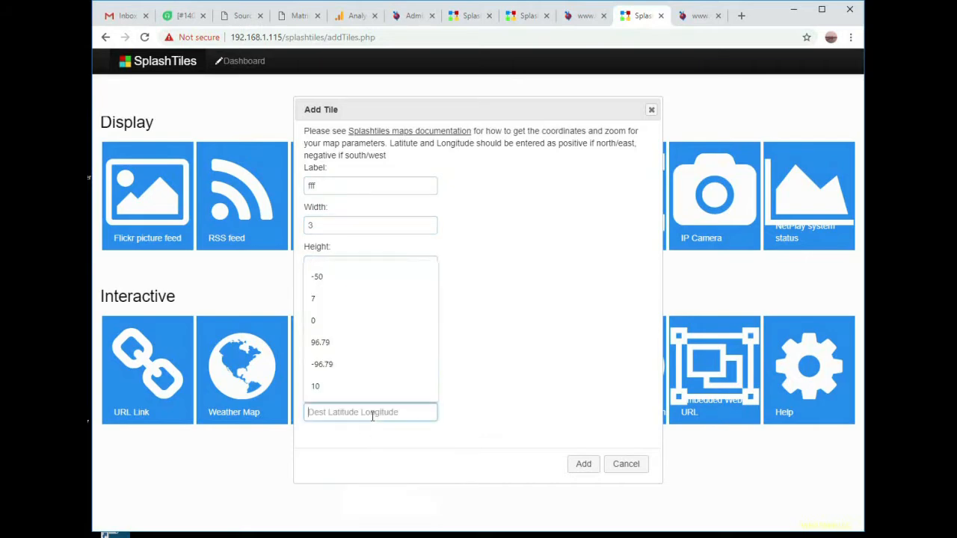
left_click(342, 362)
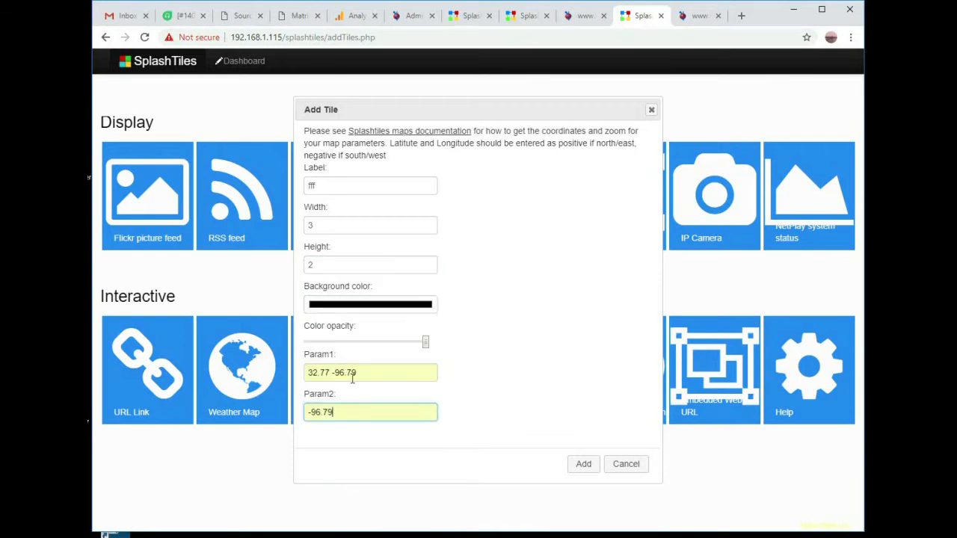
left_click(308, 413)
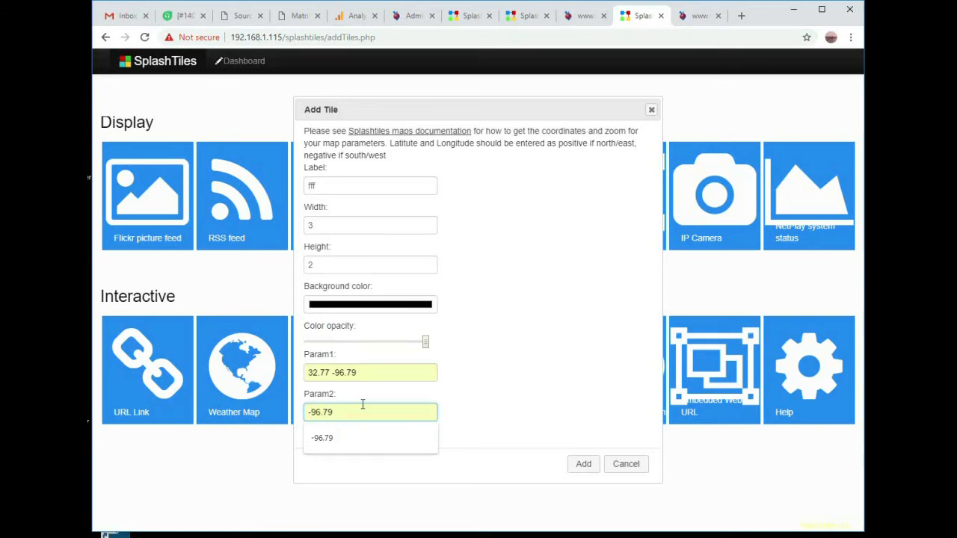
type("32.55")
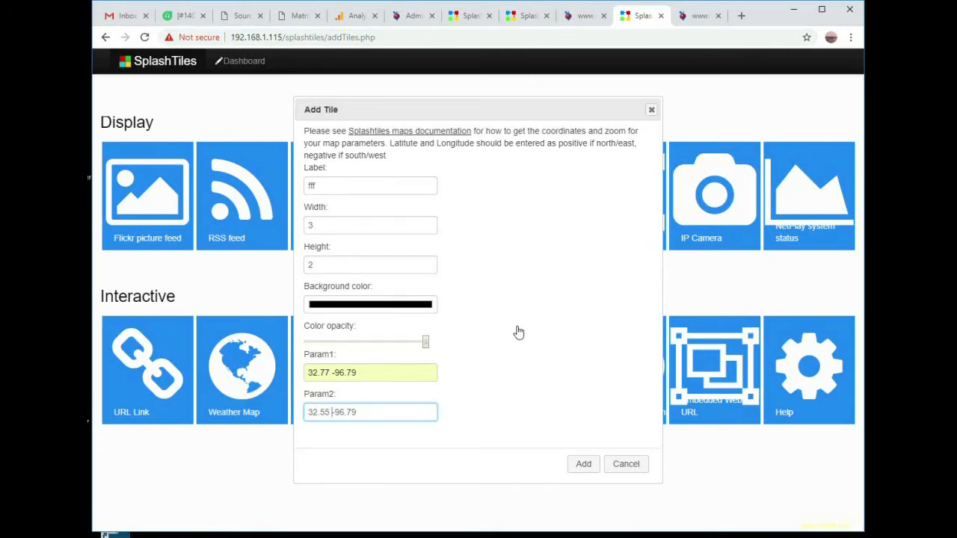
left_click(583, 465)
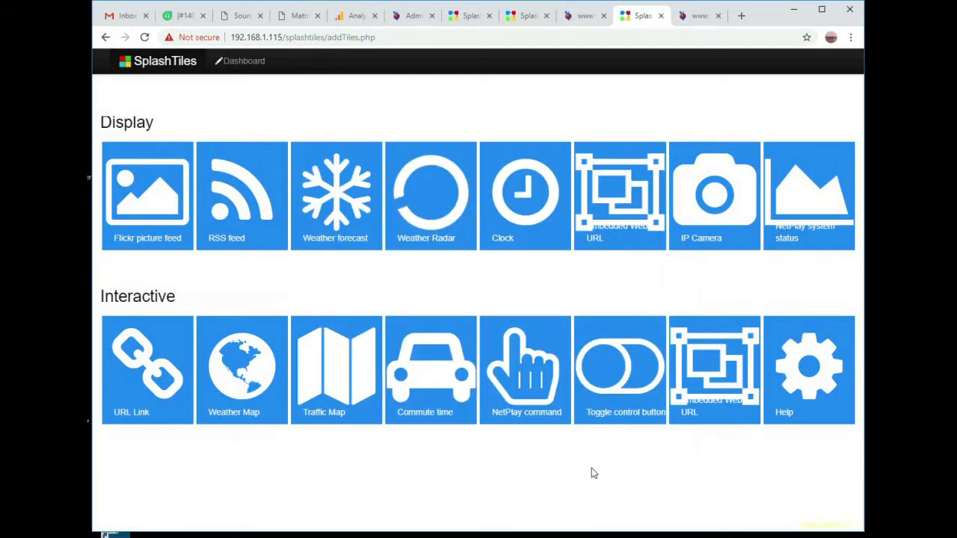
left_click(241, 61)
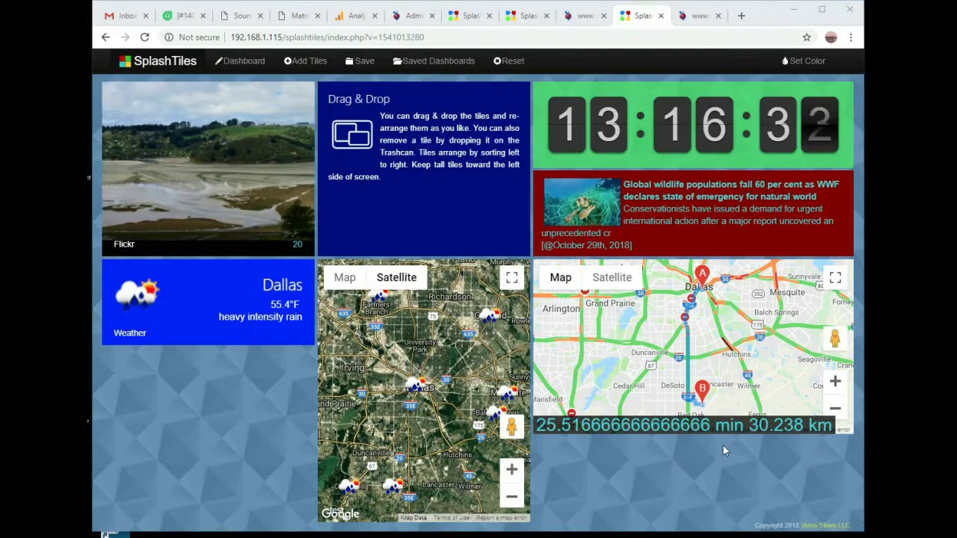
Start a new URL Link tile with the label "google"
left_click(322, 65)
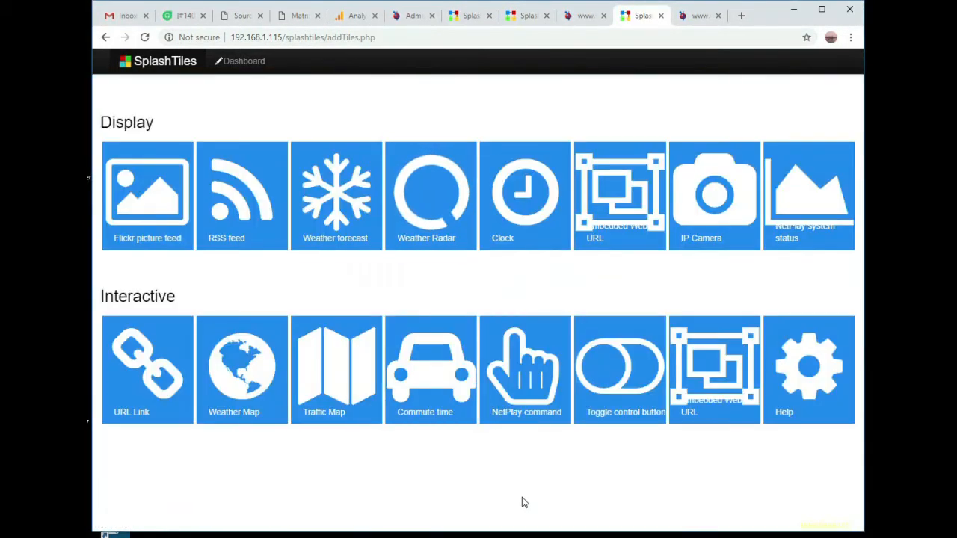
left_click(139, 370)
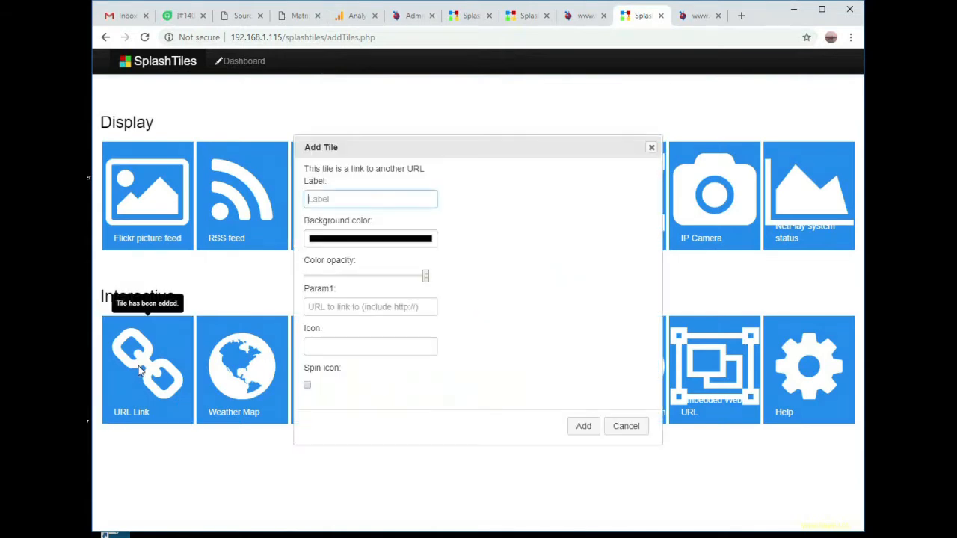
left_click(370, 194)
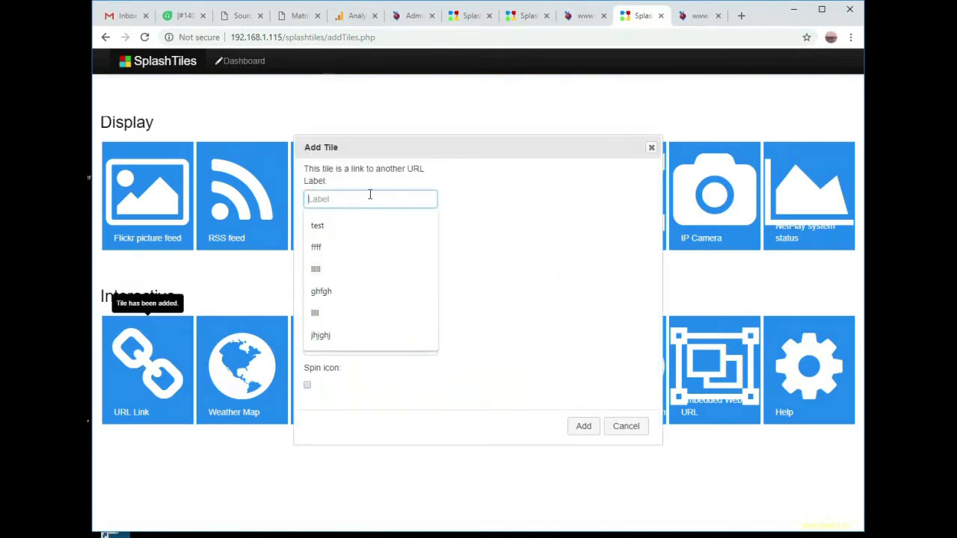
type("ogle")
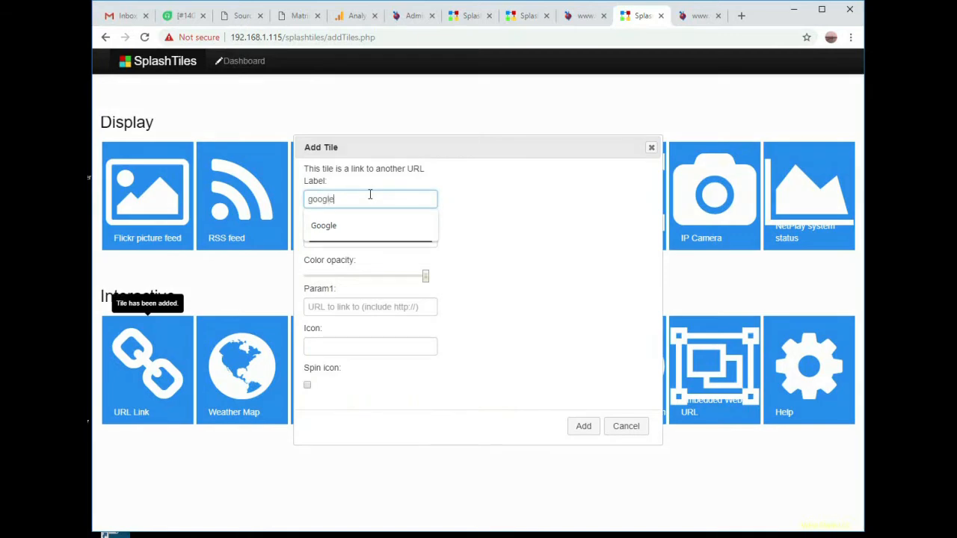
left_click(498, 203)
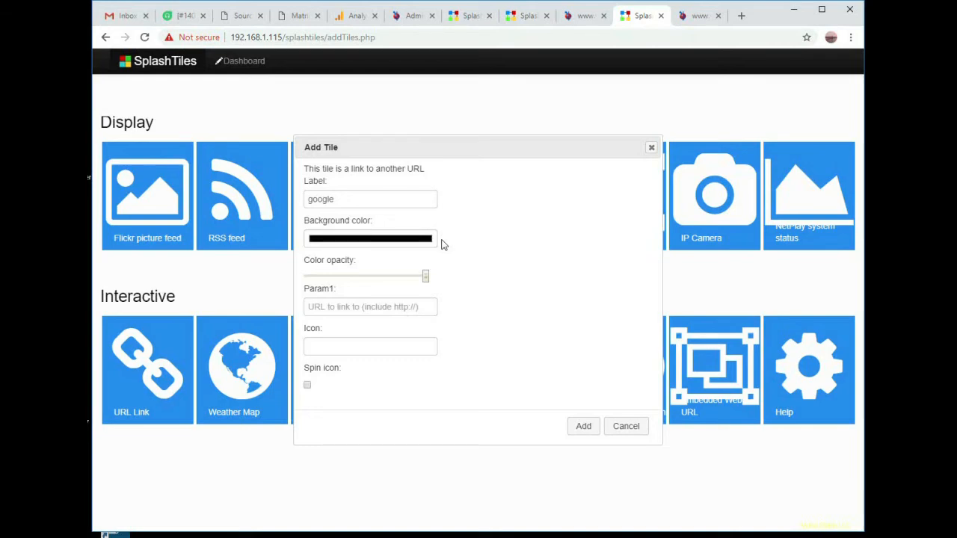
left_click(384, 305)
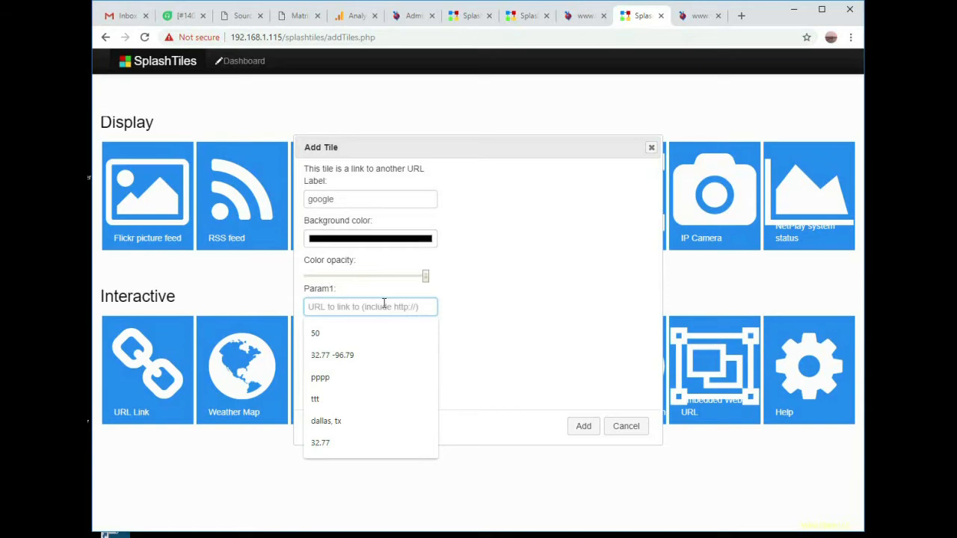
type("htt")
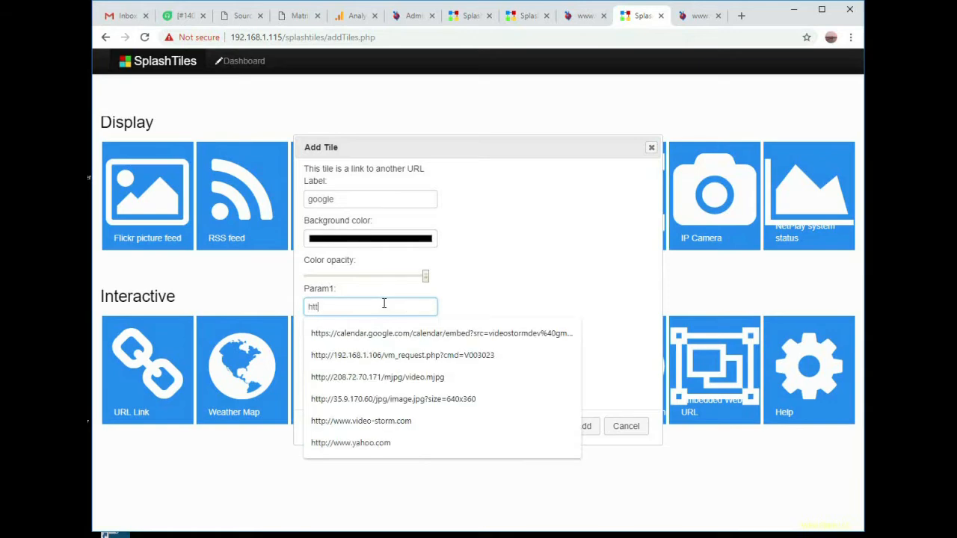
type("p:")
key("Down")
key("Down")
key("Down")
key("Down")
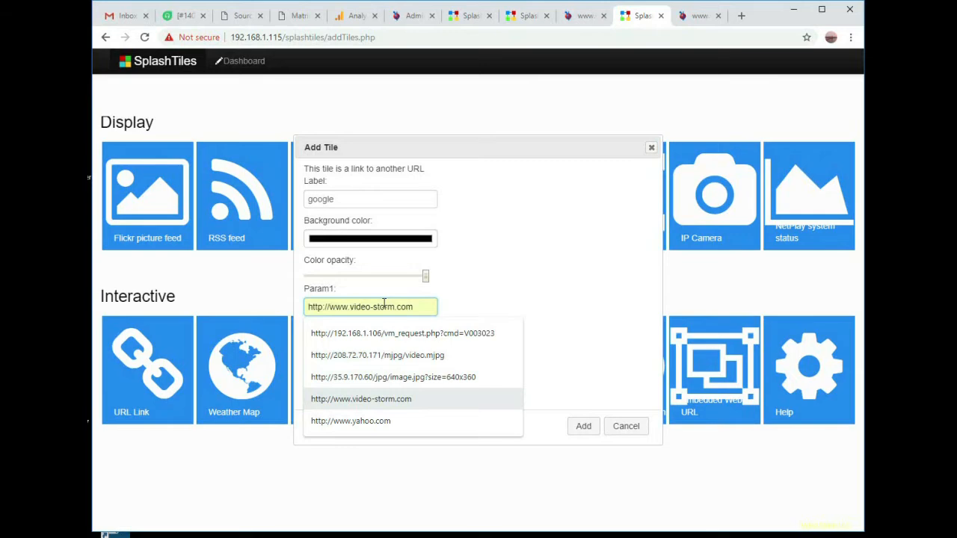
key("BackSpace")
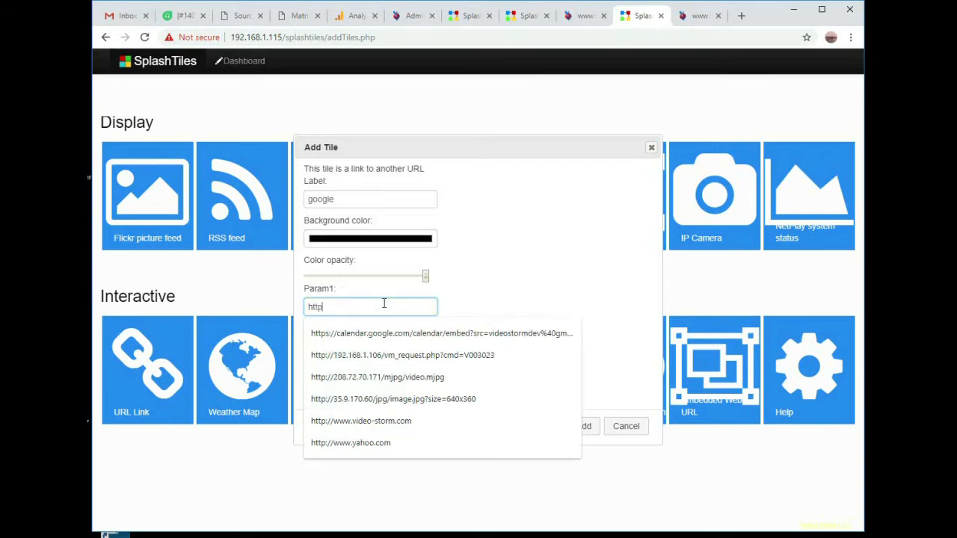
type(":/")
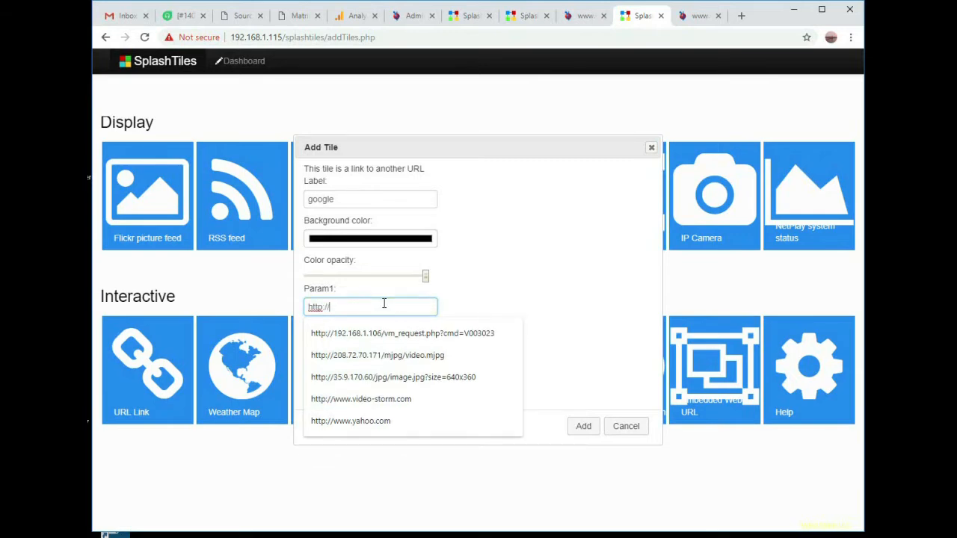
type("/www.goog")
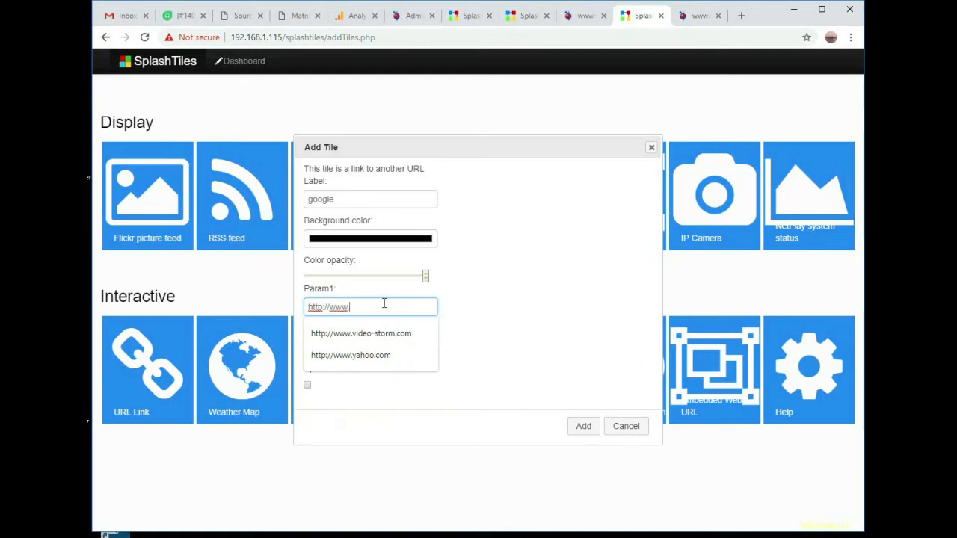
type("le.com")
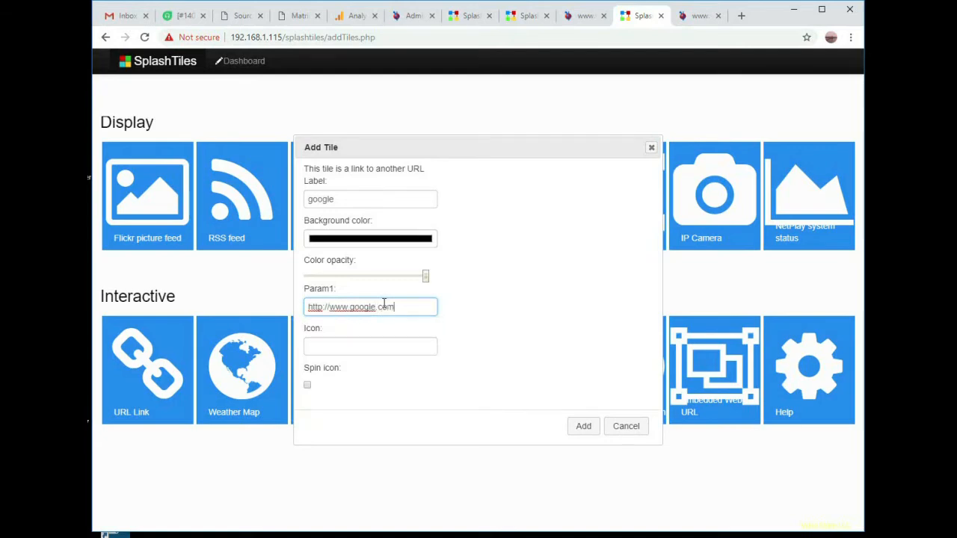
Choose the fa-codiepie icon for the google link tile, add the tile, and return to the dashboard
left_click(368, 346)
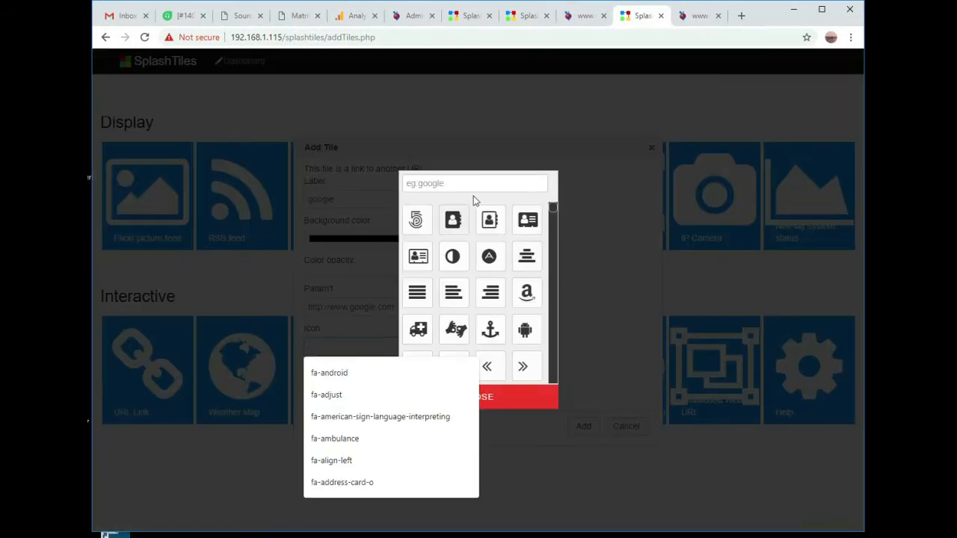
left_click_drag(555, 208, 555, 245)
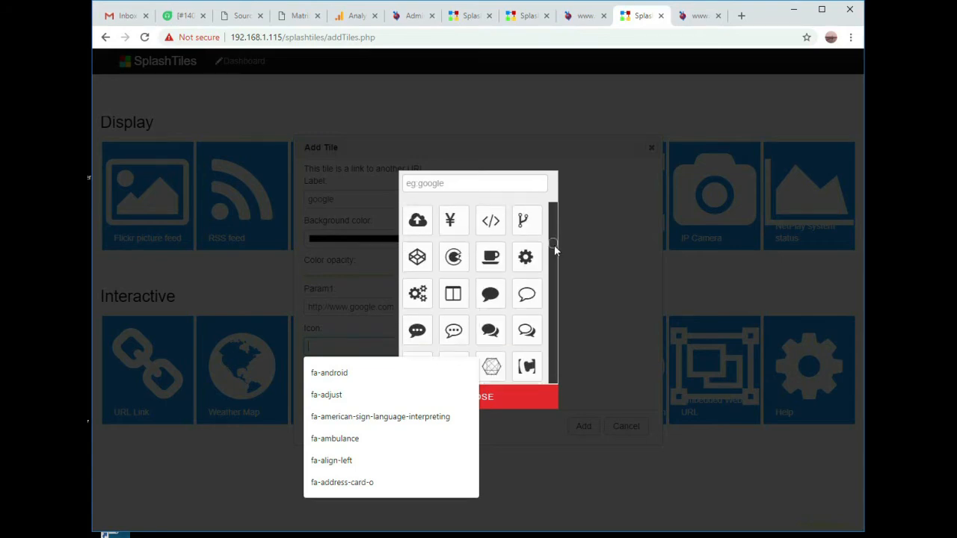
scroll(554, 245, "down", 1)
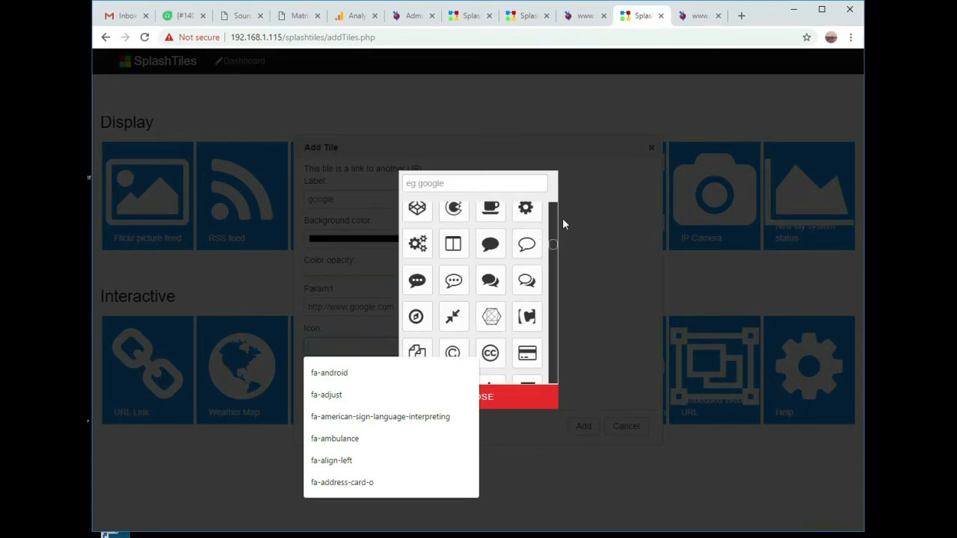
left_click(455, 214)
left_click(468, 396)
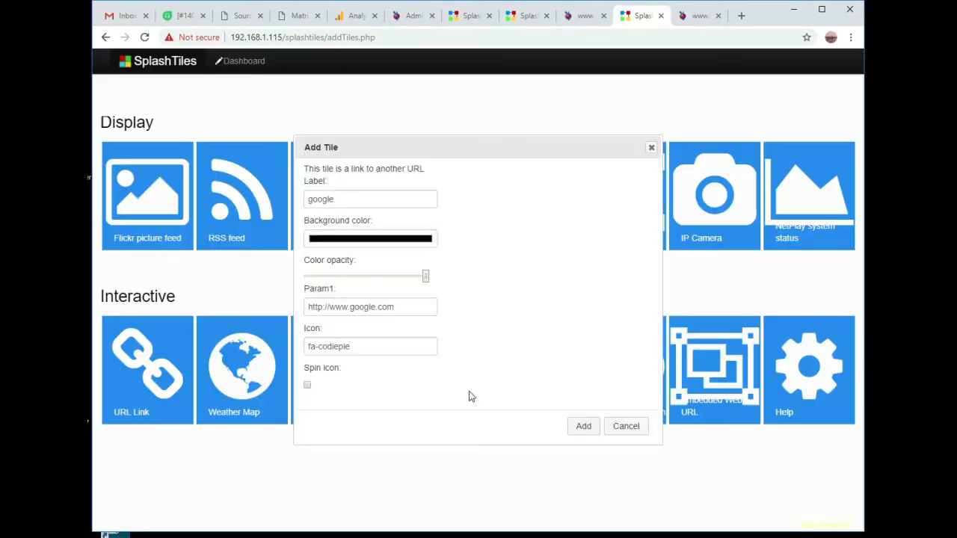
left_click(584, 428)
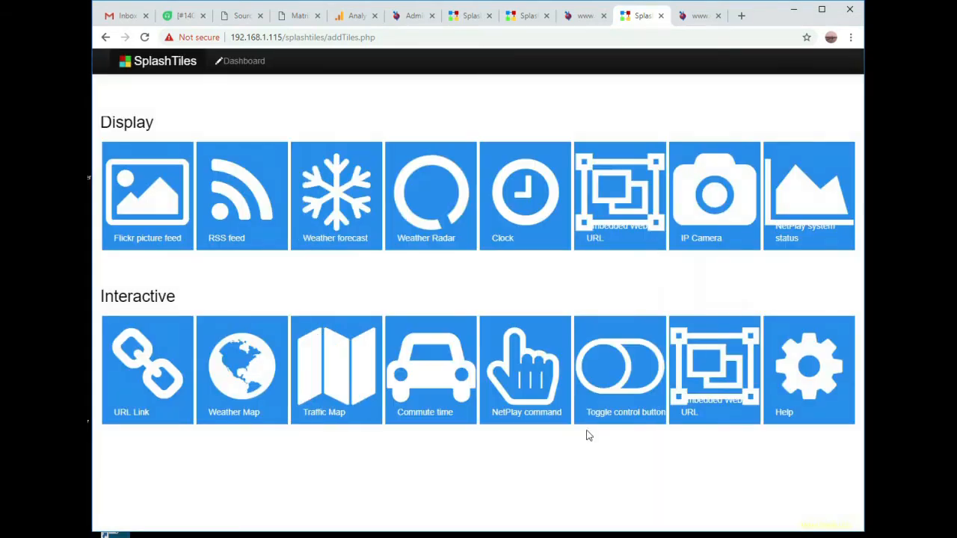
left_click(242, 64)
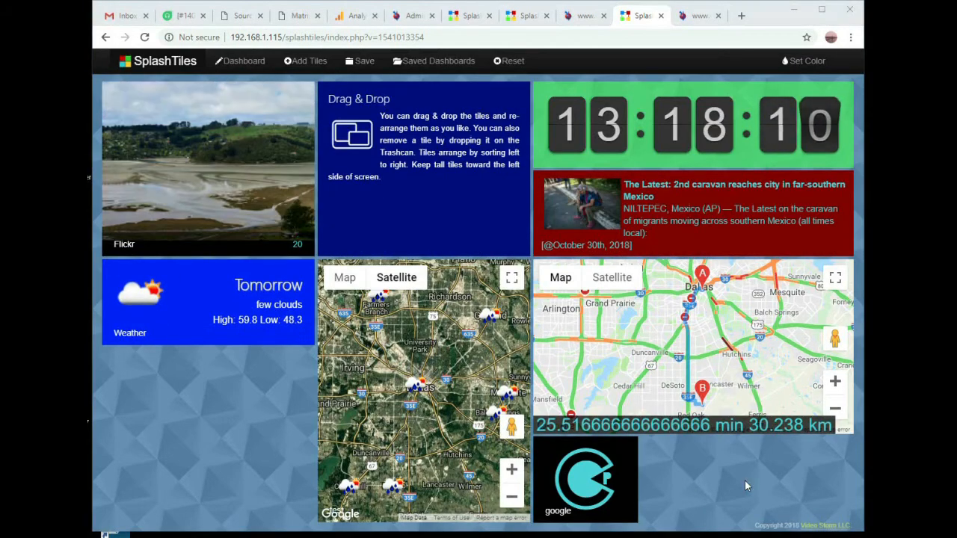
Reorder the tiles below the Flickr row to commute map, weather map, forecast and google link, and save the dashboard as "thename"
left_click_drag(695, 375, 192, 326)
left_click_drag(742, 422, 507, 452)
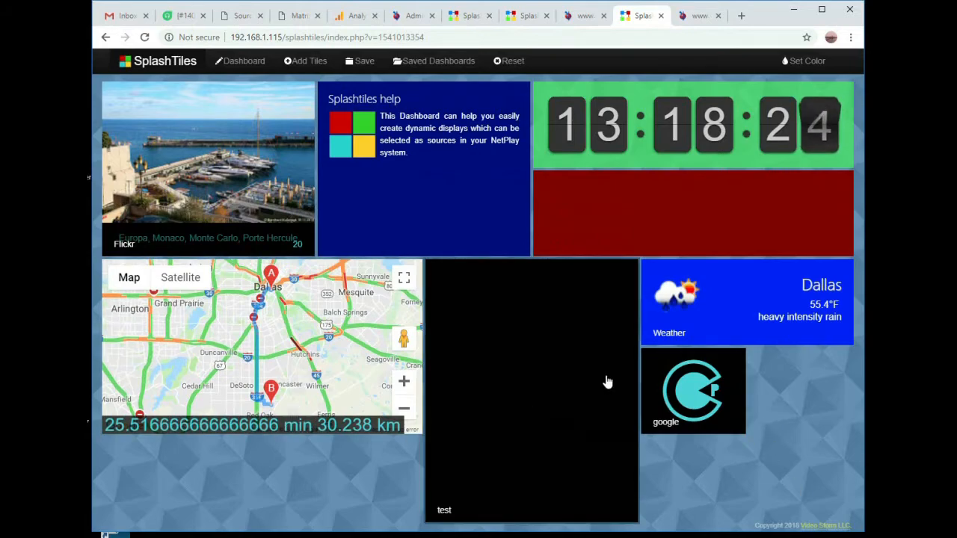
left_click(355, 64)
left_click(439, 284)
left_click_drag(439, 284, 334, 281)
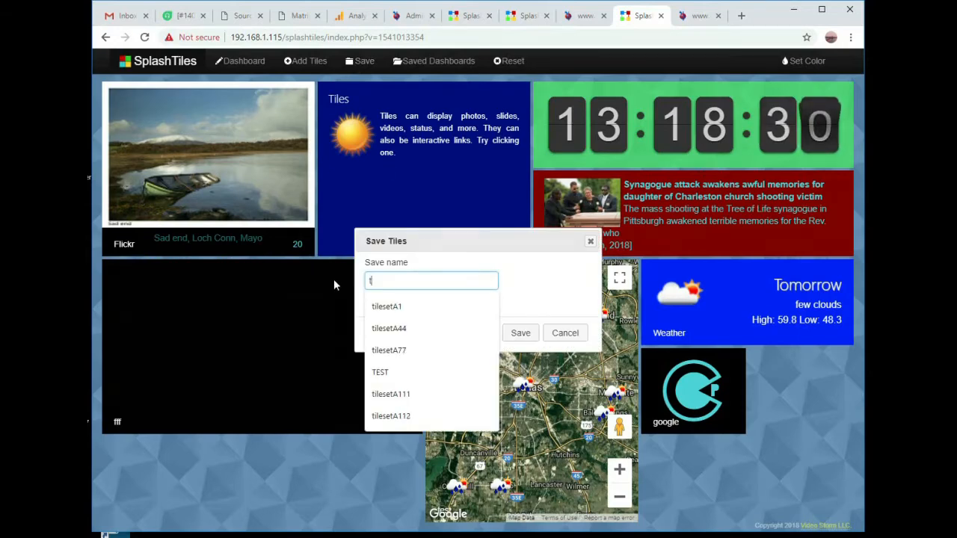
type("thename")
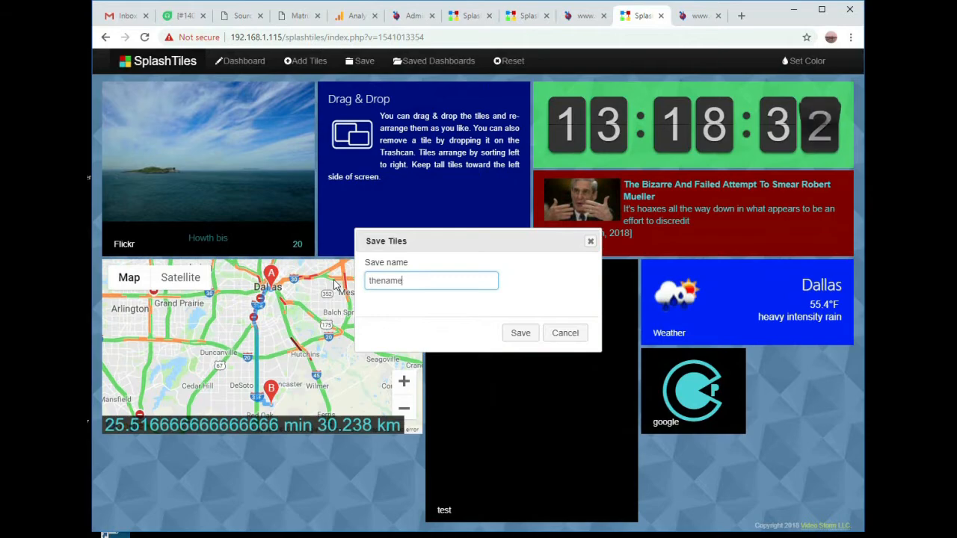
left_click(515, 334)
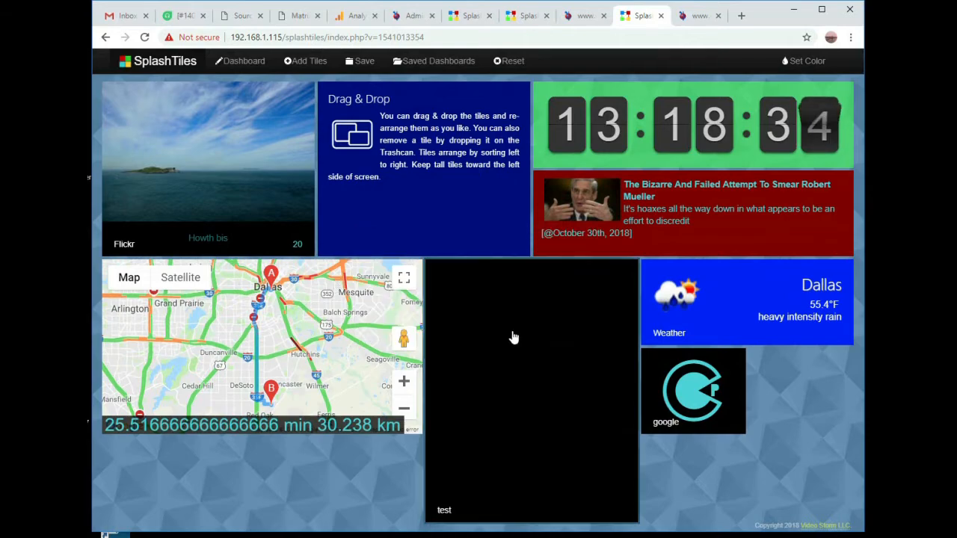
Open the saved dashboard "thename" and try its maps by zooming the commute map out and the weather map in
left_click(442, 63)
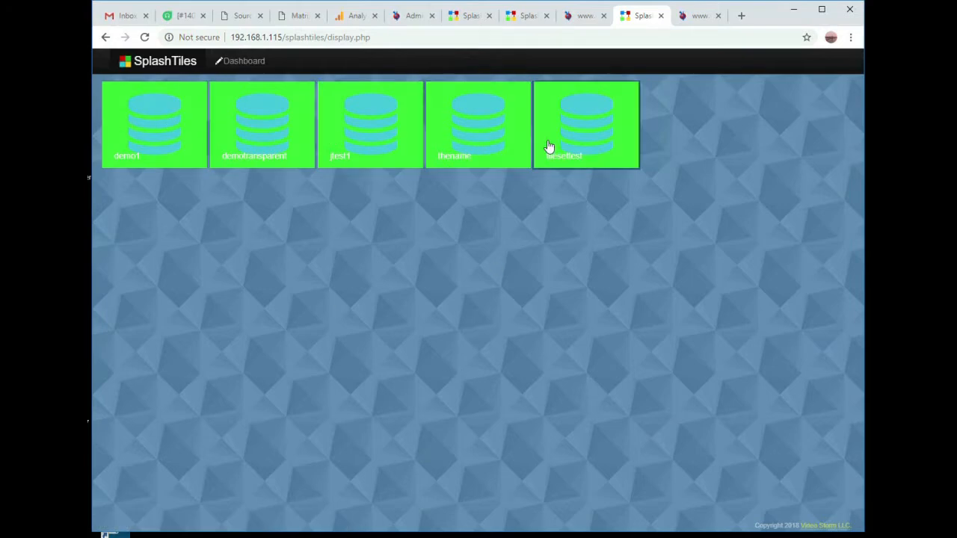
left_click(487, 145)
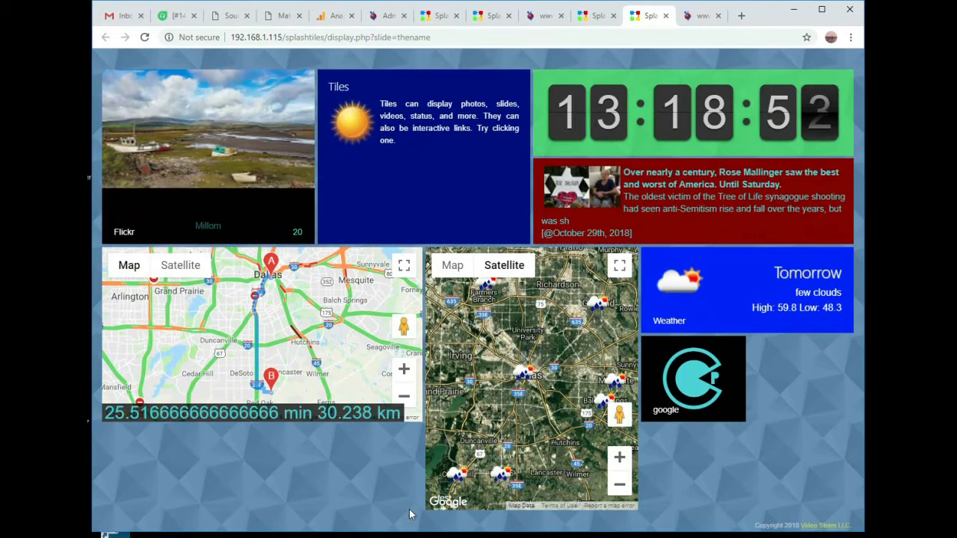
left_click_drag(217, 183, 261, 497)
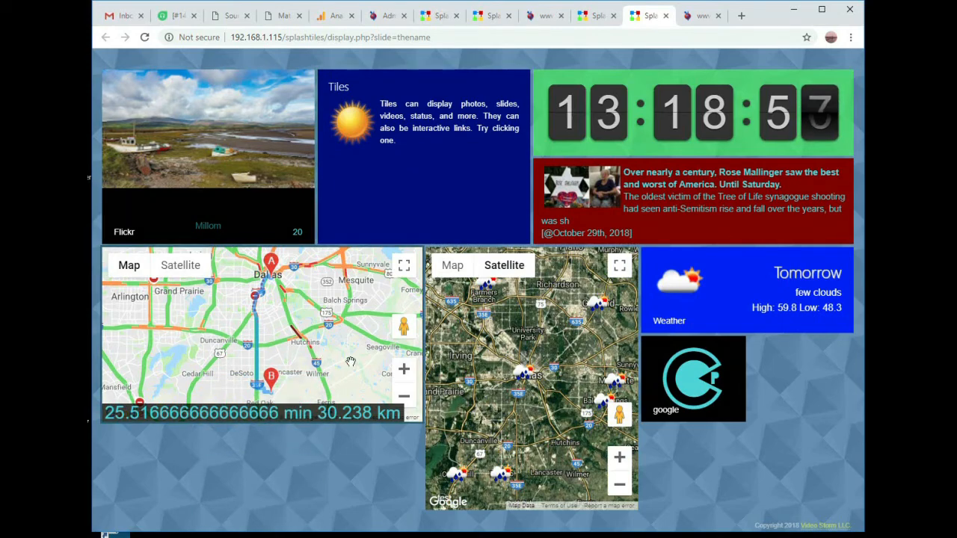
left_click(404, 396)
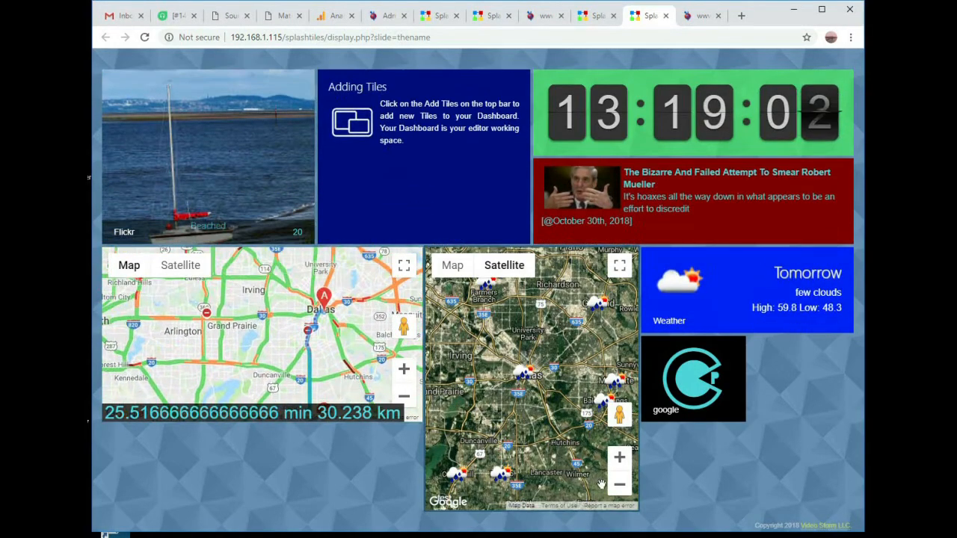
left_click(618, 459)
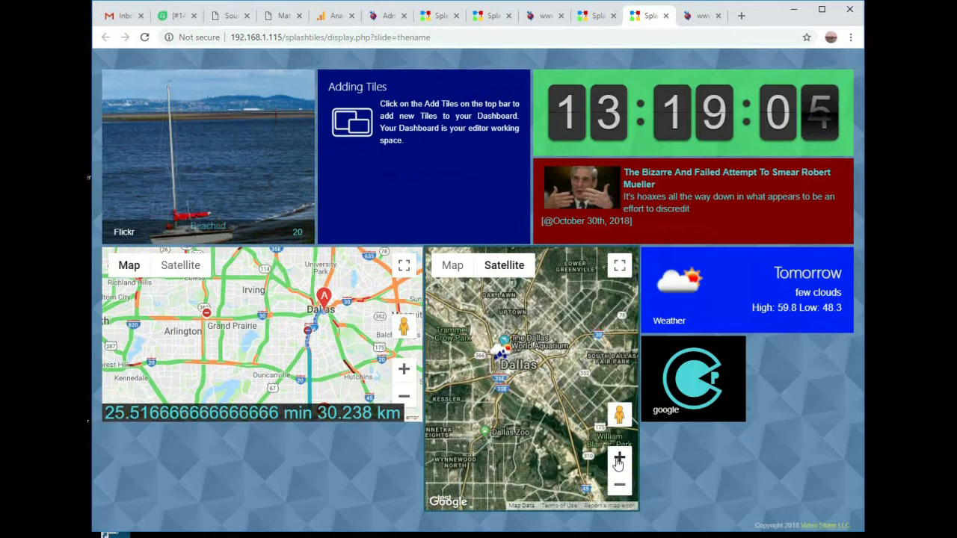
Test the google link tile and the news feed's headline link, returning to the dashboard display after each
left_click(675, 365)
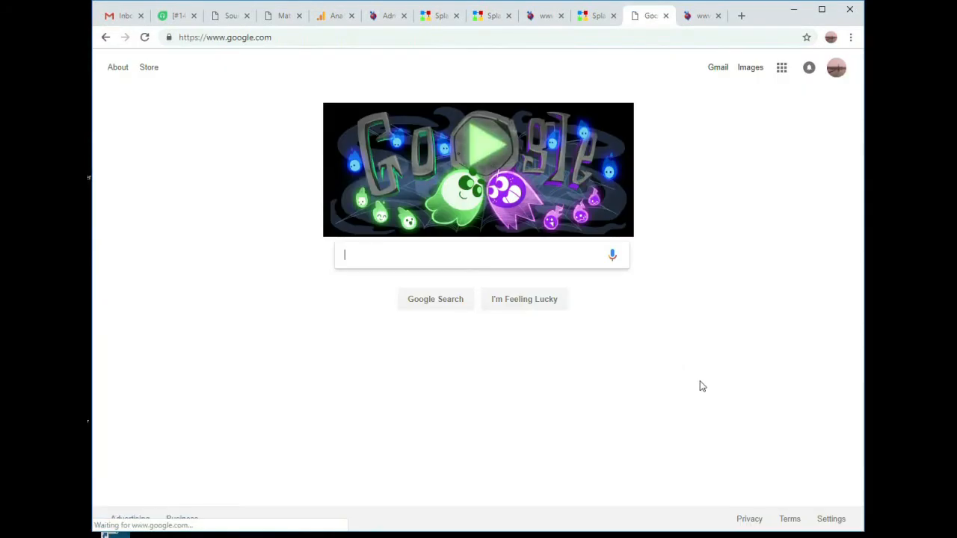
left_click(105, 42)
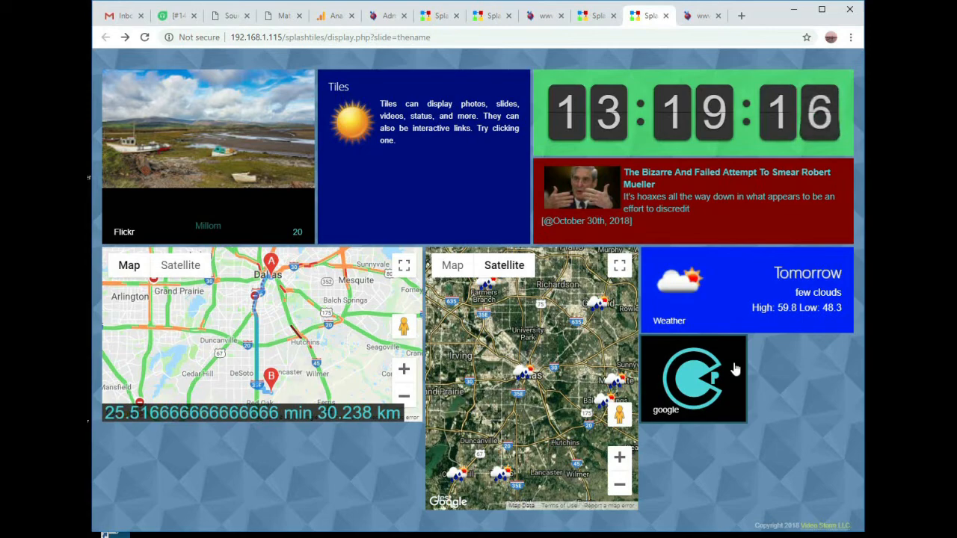
left_click(666, 172)
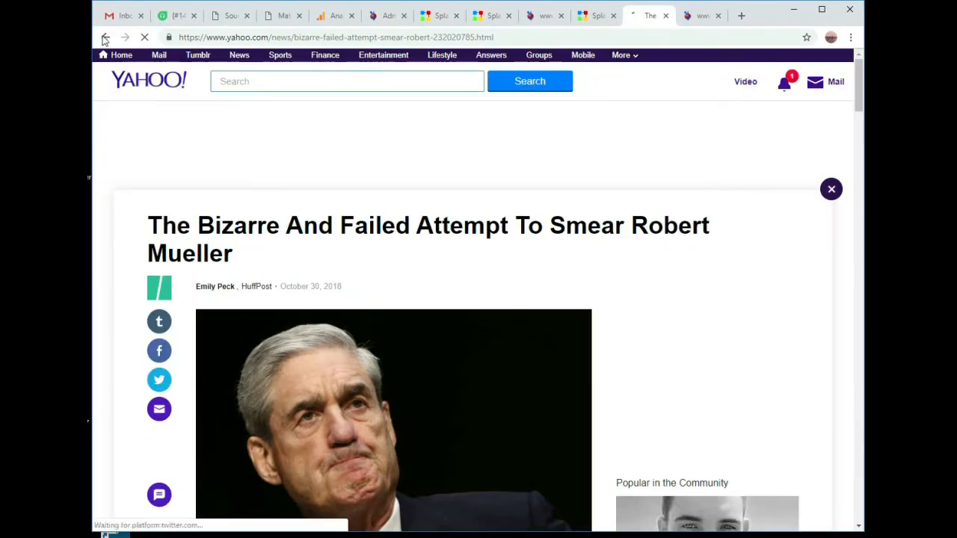
left_click(105, 37)
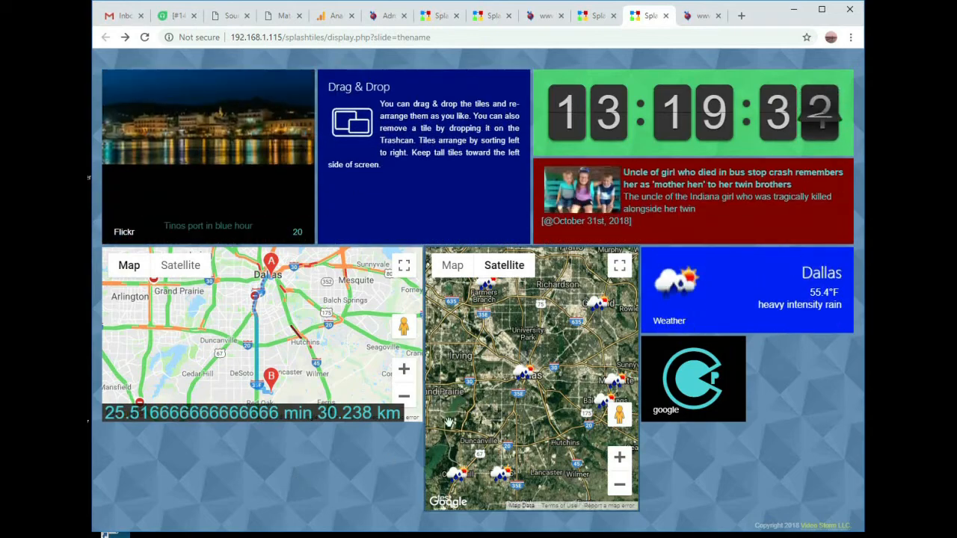
Load the "thename" display with the URL parameters xgrid=4 and ygrid=2, and close its browser tab
left_click_drag(438, 38, 230, 43)
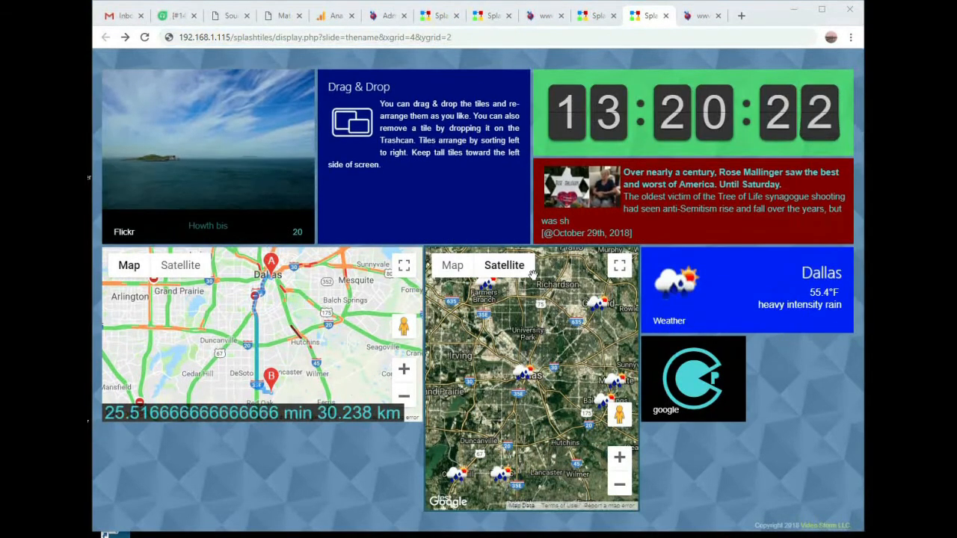
left_click(387, 38)
left_click_drag(387, 37, 454, 39)
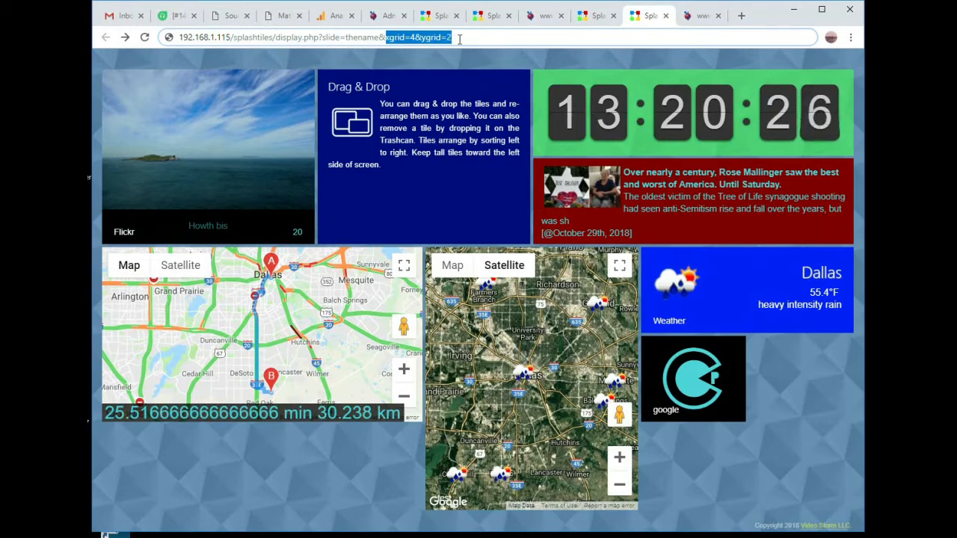
left_click(460, 39)
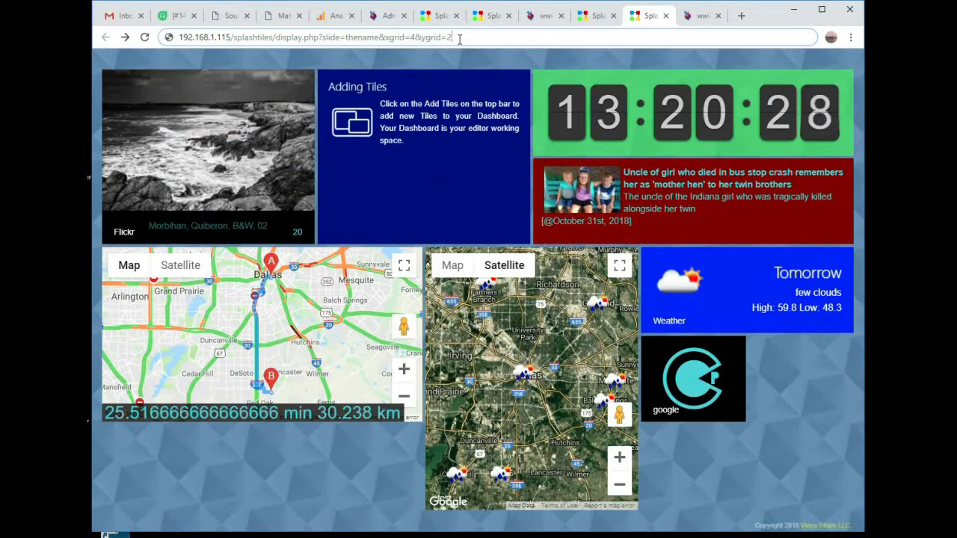
key("Return")
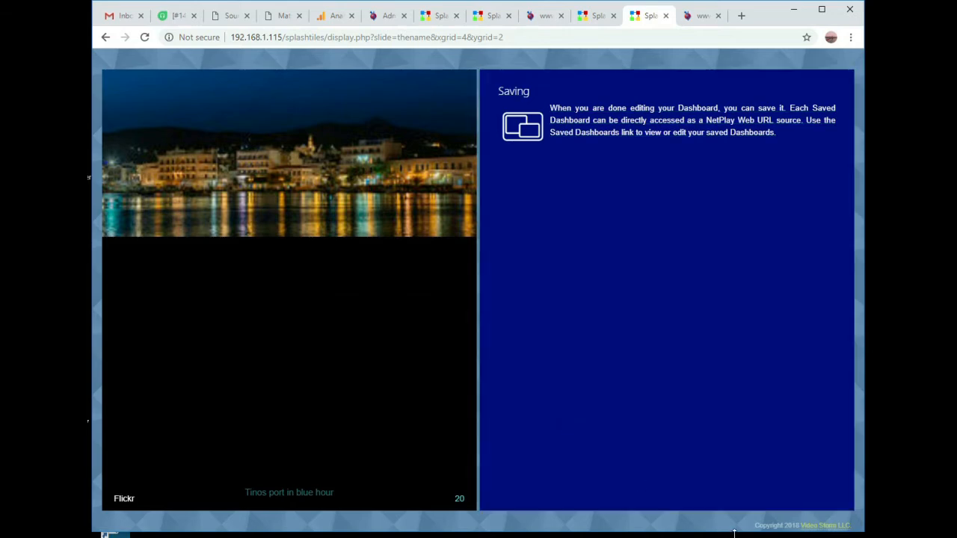
key("ctrl+w")
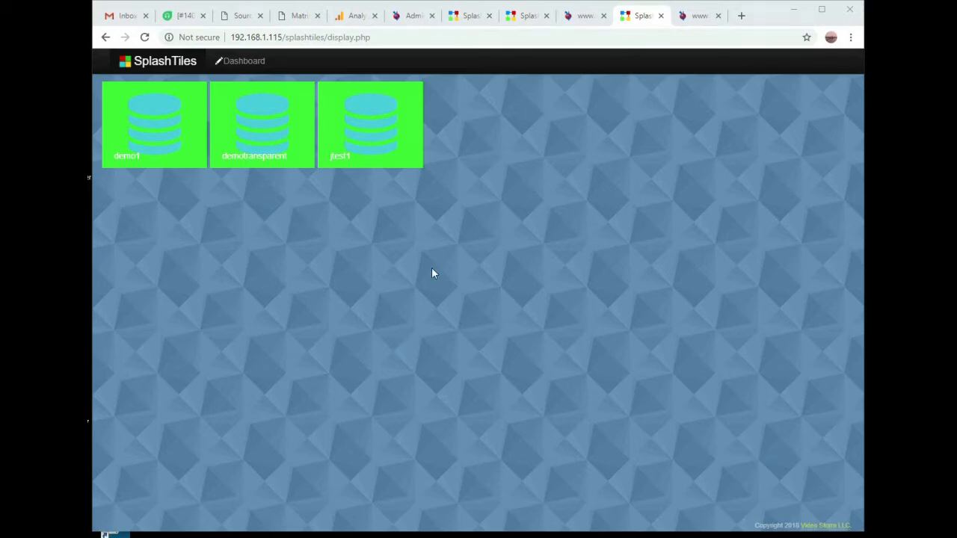
Open the saved dashboard "demo1" and copy its display URL
left_click(159, 128)
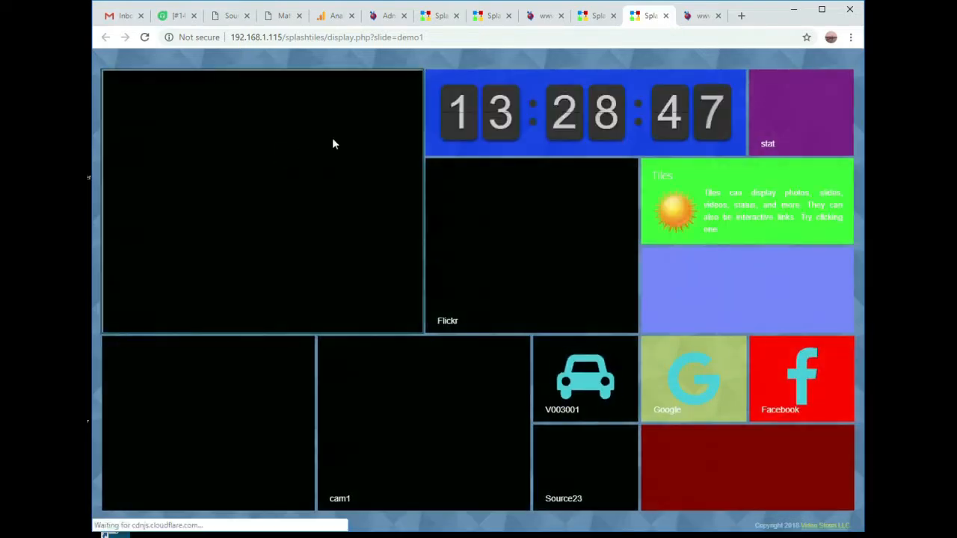
left_click(442, 37)
key("ctrl+c")
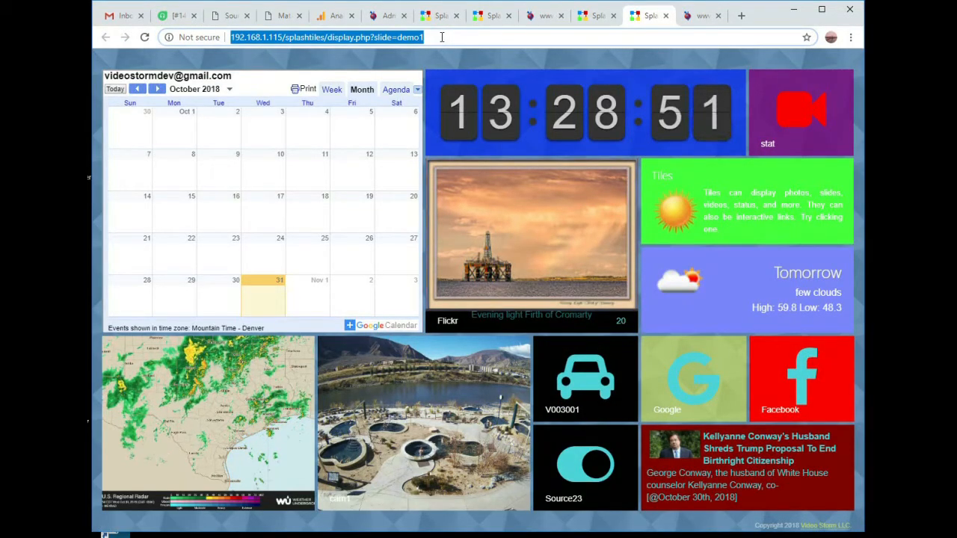
Shorten the address to 192.168.1.115/ and load the device's main menu page
left_click(287, 37)
left_click_drag(287, 36, 470, 39)
key("BackSpace")
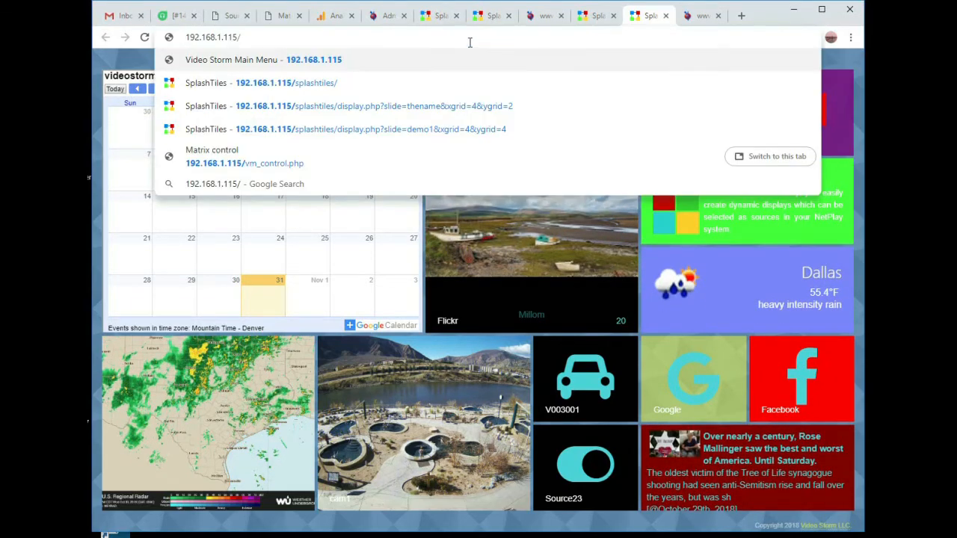
key("Return")
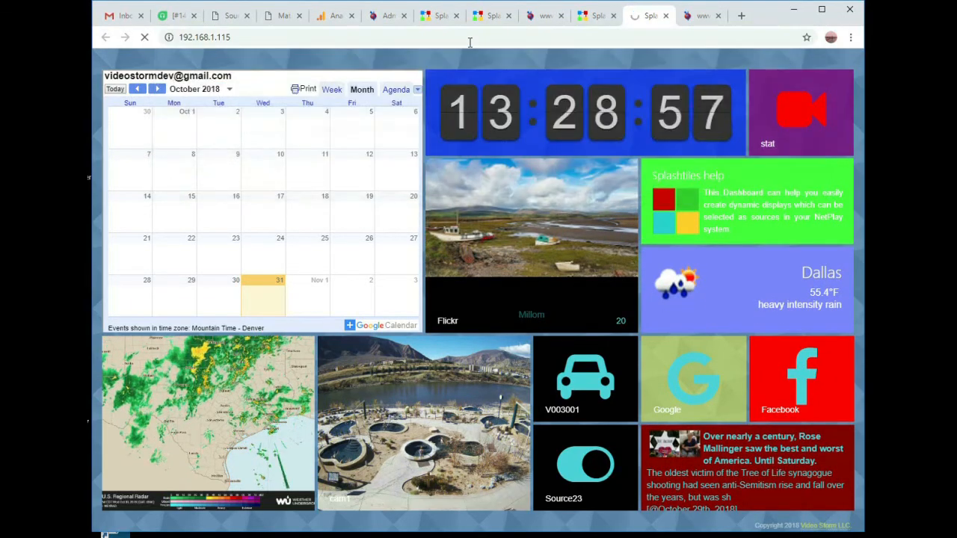
Go from the device's main menu to the virtual matrix manager config and open its sources setup page
scroll(371, 322, "down", 3)
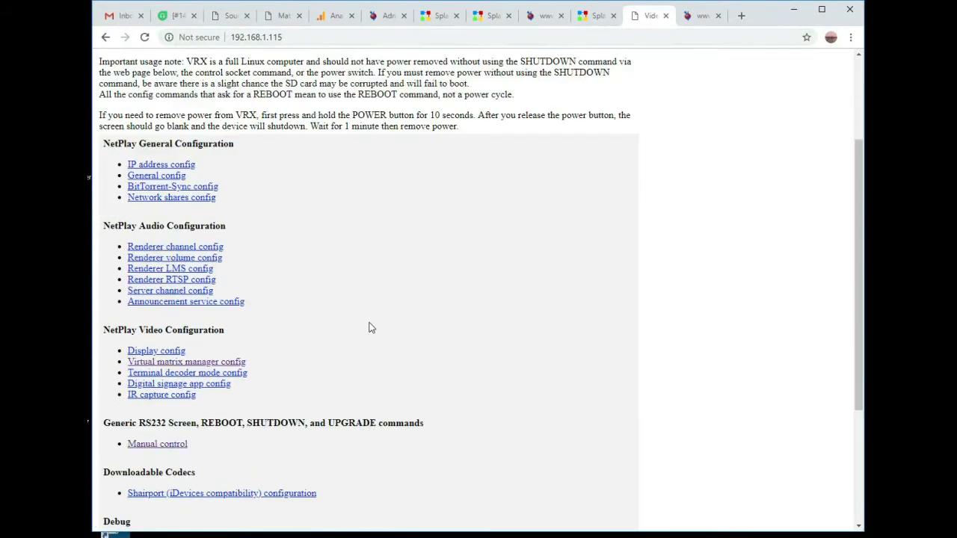
left_click(241, 264)
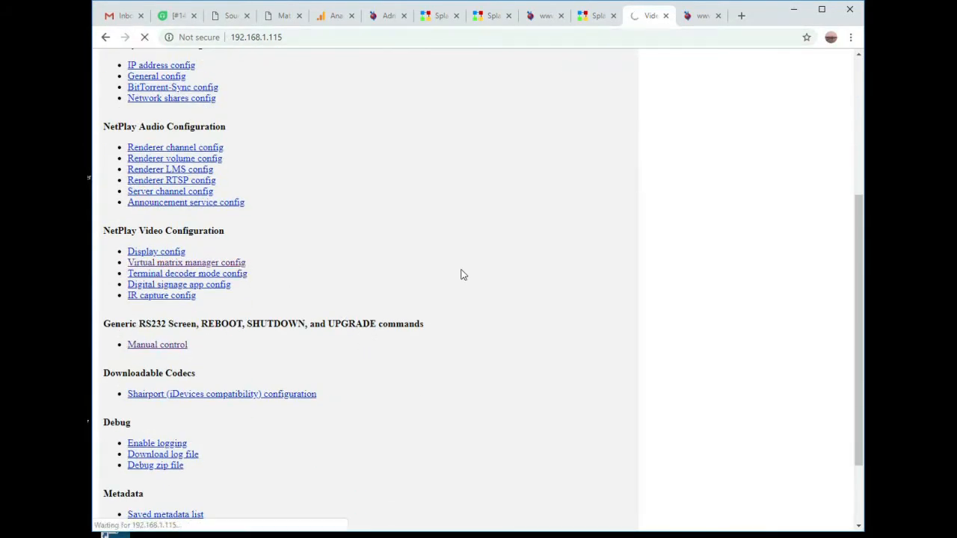
scroll(460, 274, "down", 2)
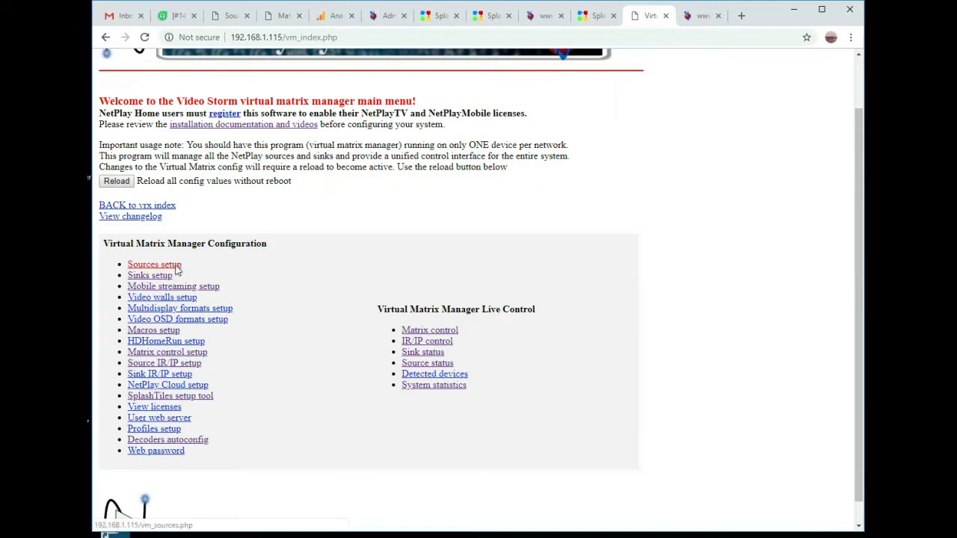
left_click(176, 267)
Keep source 37 as Web URL, replace its stream 1 URL with the copied demo1 display address, and set the resolution to 1920x1080
left_click_drag(859, 89, 856, 516)
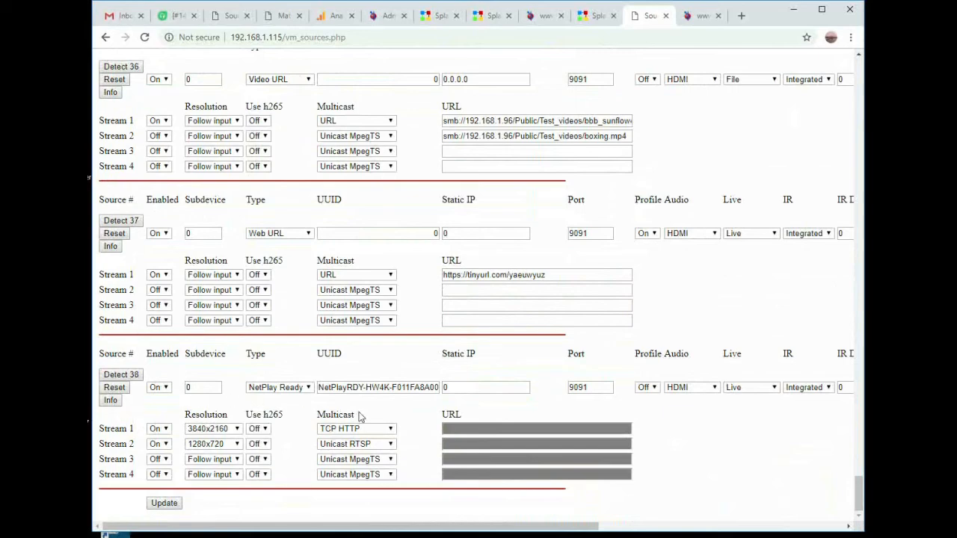
scroll(215, 338, "up", 3)
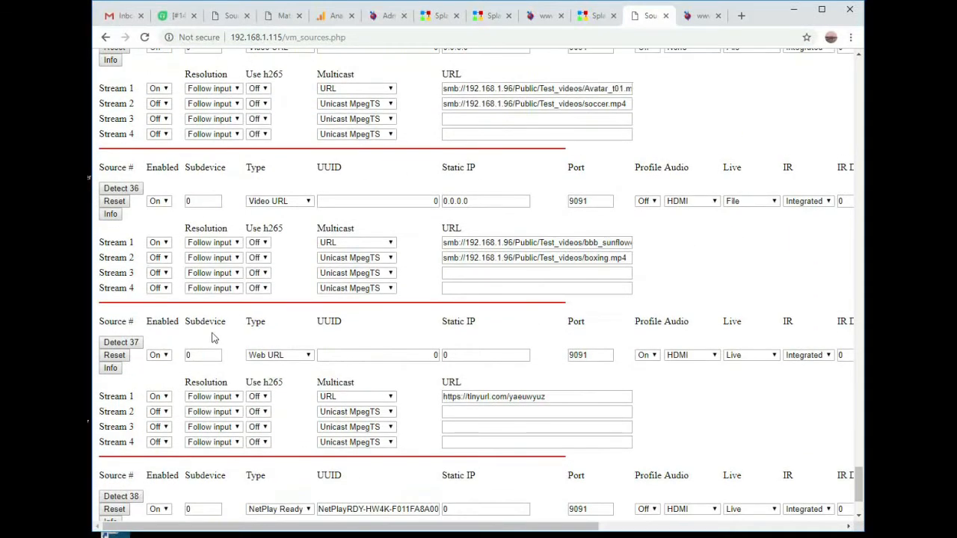
left_click(297, 358)
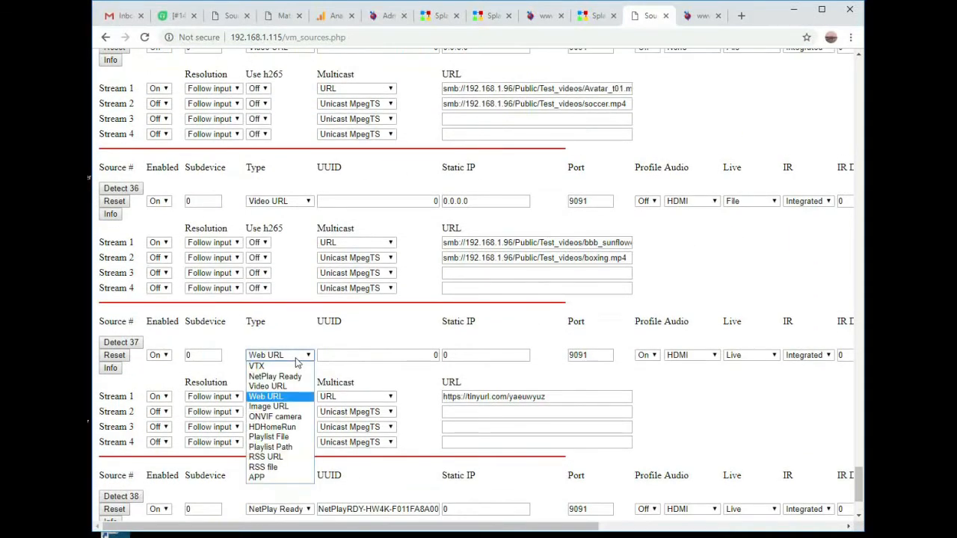
left_click(296, 359)
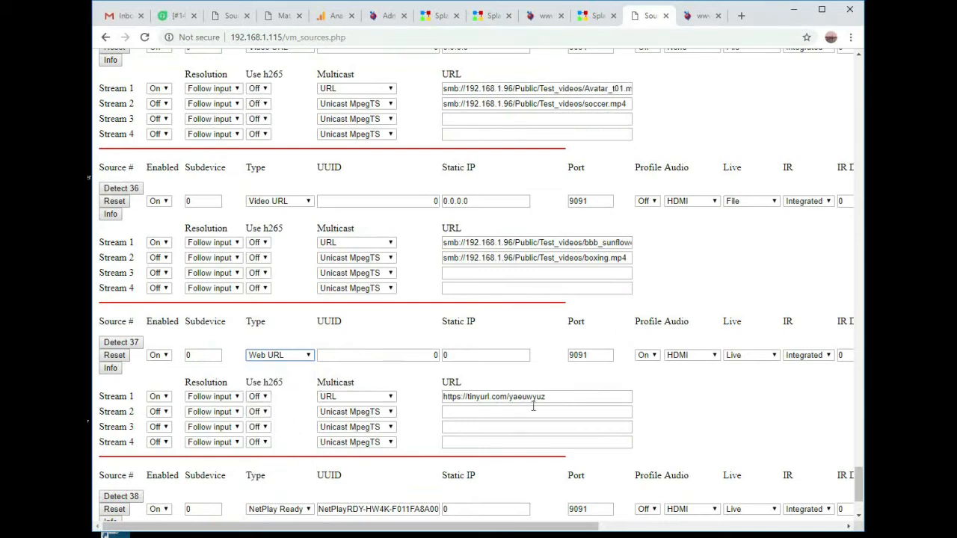
left_click_drag(581, 400, 403, 406)
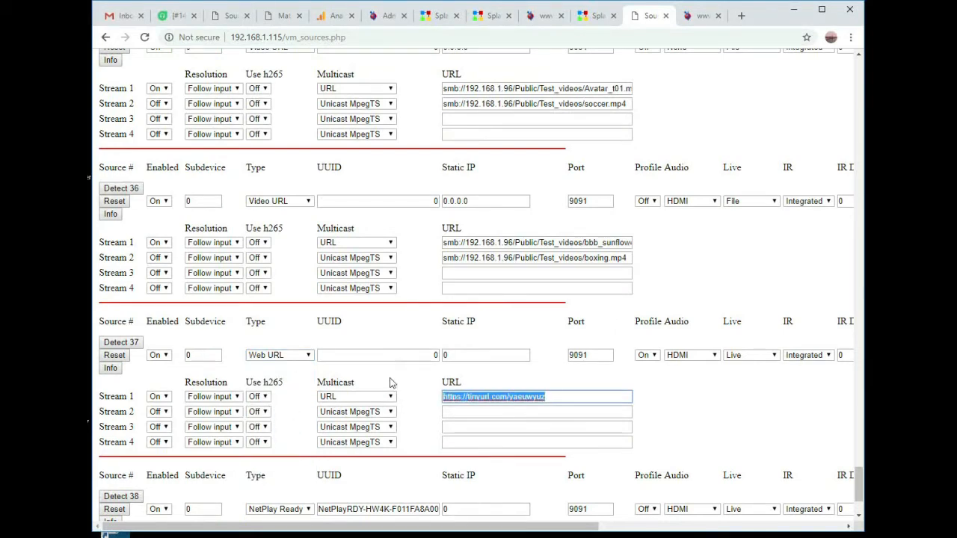
key("ctrl+v")
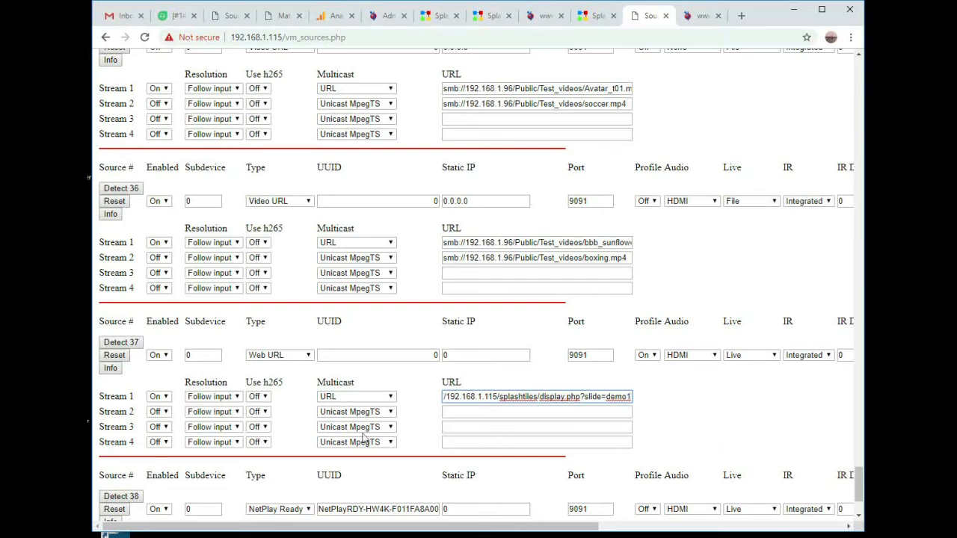
left_click(233, 396)
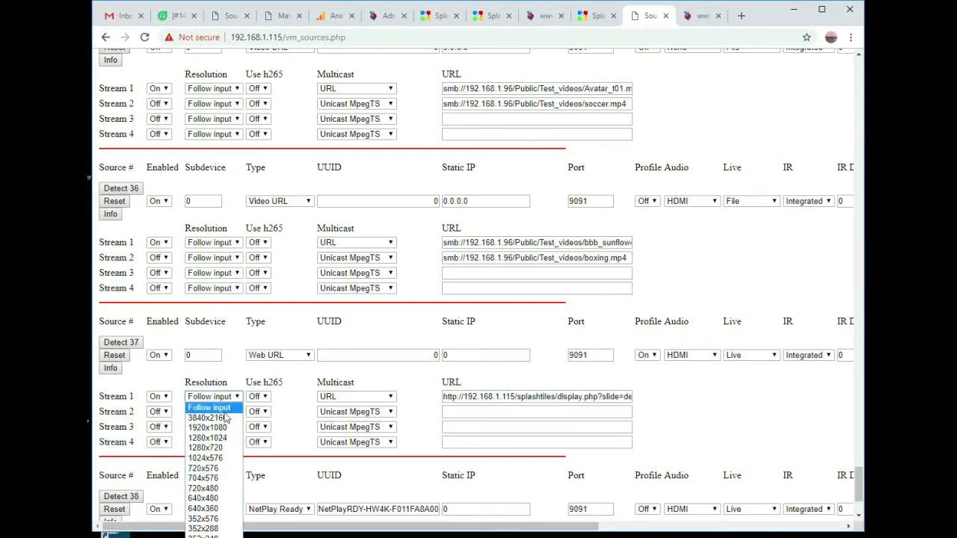
left_click(217, 427)
Enable stream 2 of source 37 with a resolution of 640x480 and the multicast type URL
left_click(231, 413)
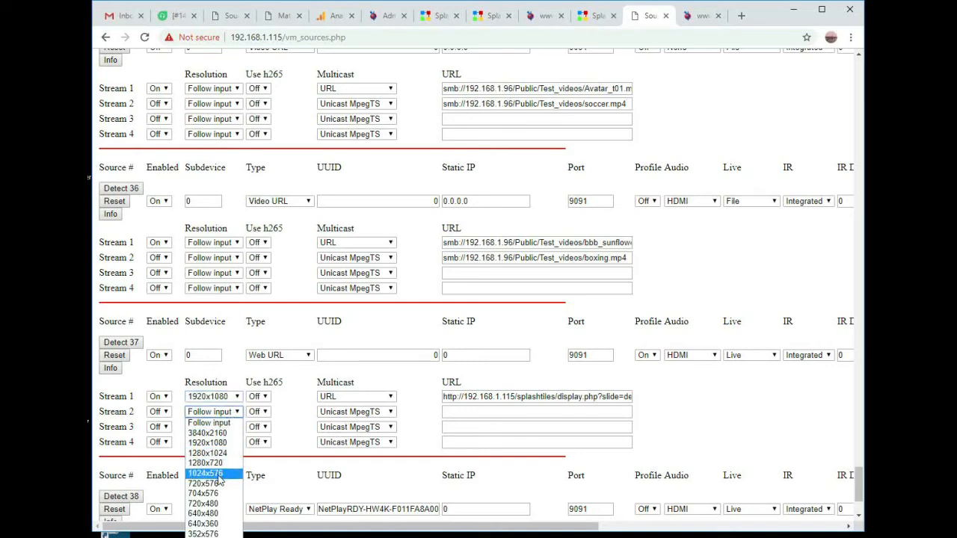
left_click(214, 513)
left_click(158, 411)
left_click(156, 435)
left_click(485, 416)
left_click(353, 413)
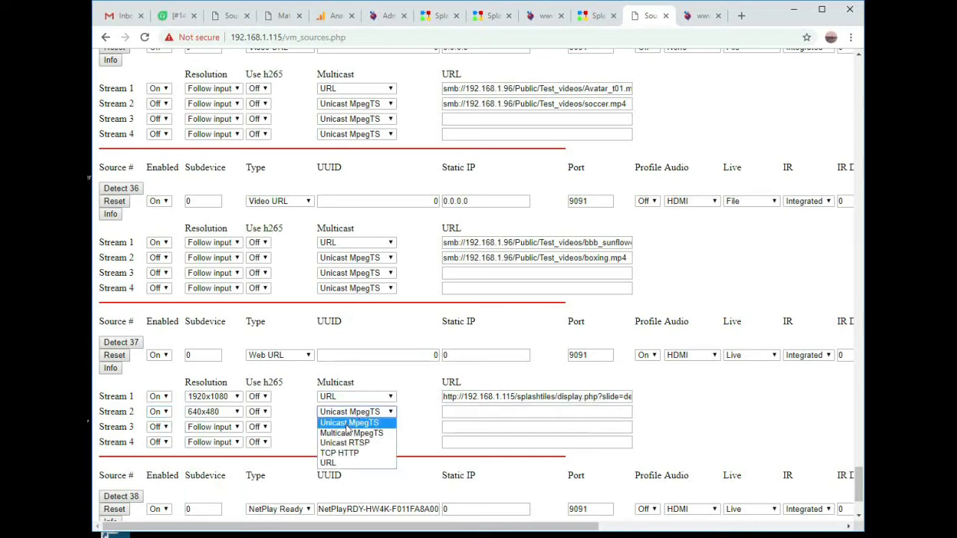
left_click(332, 462)
Set the stream 2 URL of source 37 to the copied demo1 display address followed by &xgrid=2&ygrid=2
left_click(533, 416)
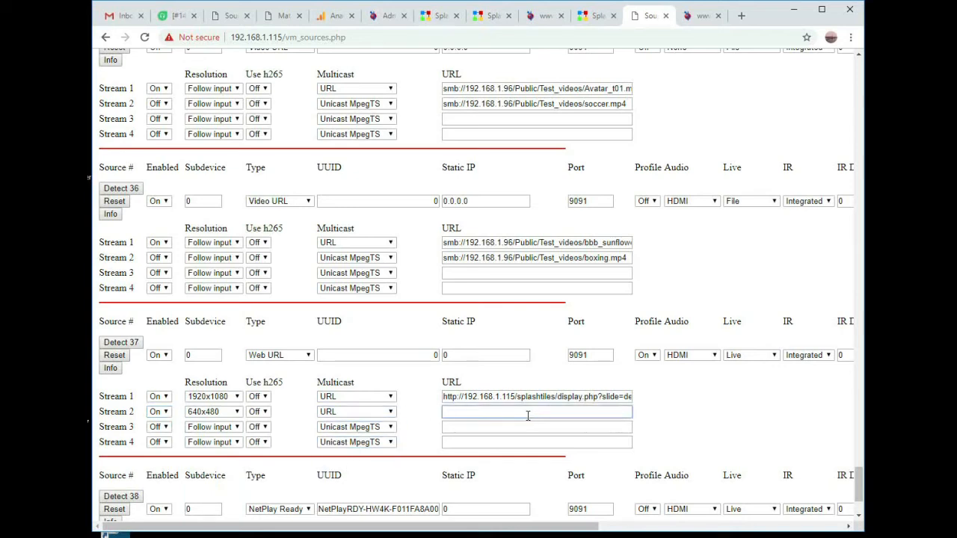
key("ctrl+v")
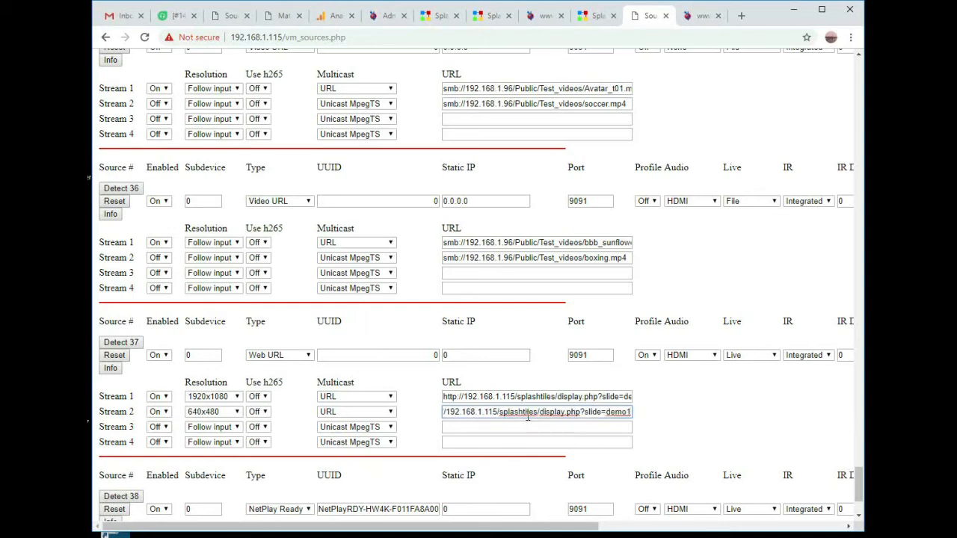
type("&xgrid")
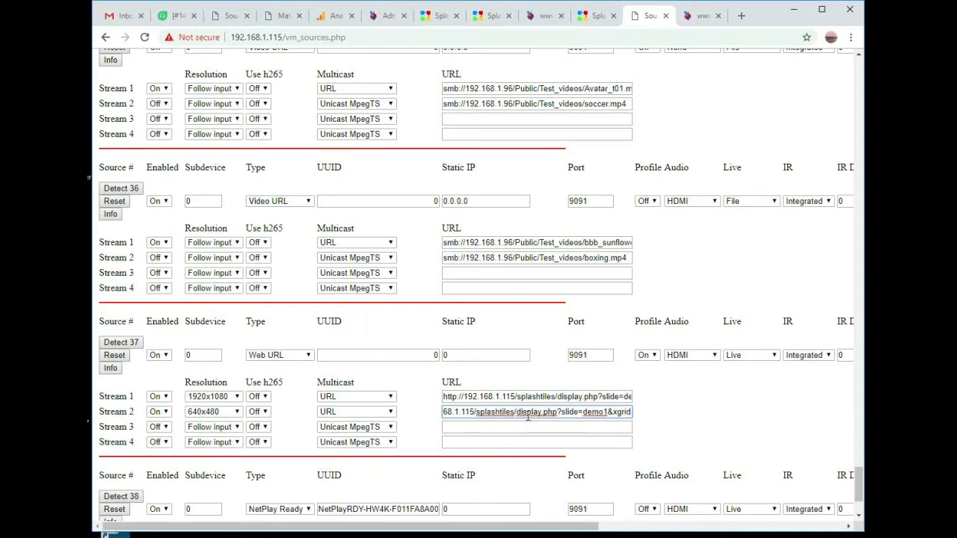
type("=2")
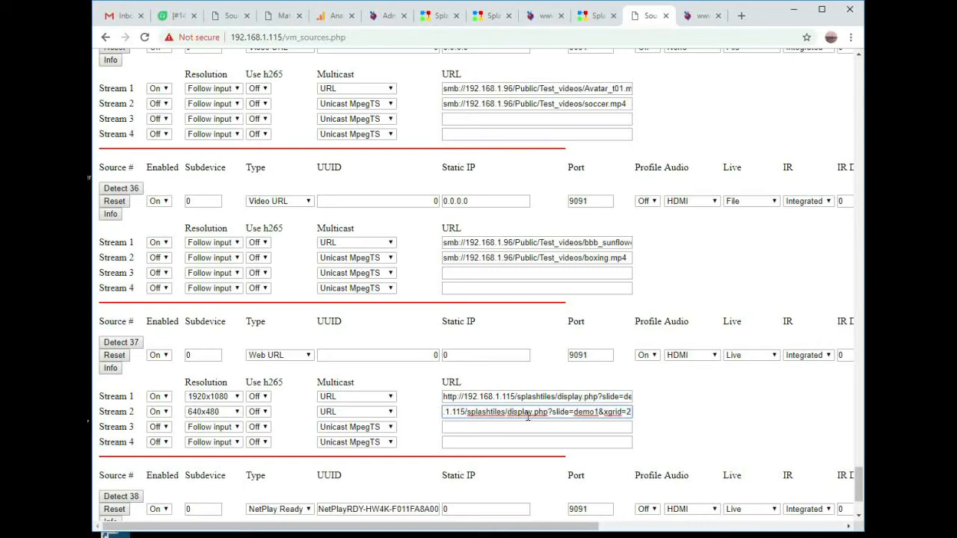
type("&ygrid=2")
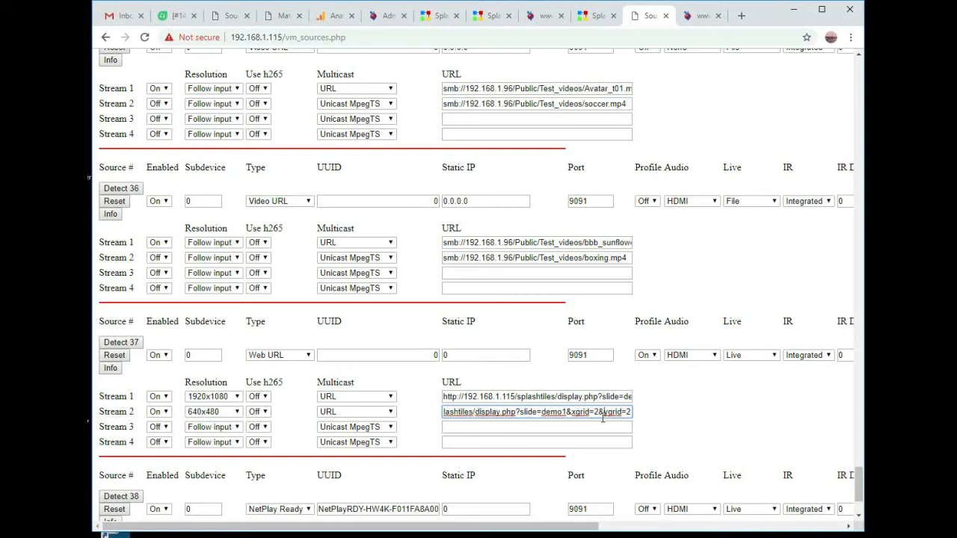
left_click(524, 427)
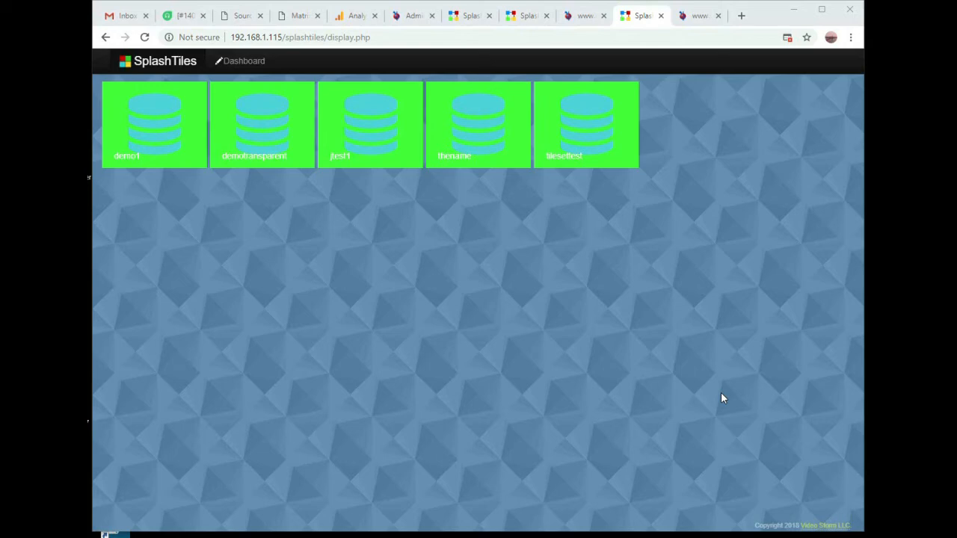
Visit the dashboard editor, return to the saved dashboards, display "demo1" in its own browser tab, and close that tab
left_click(233, 64)
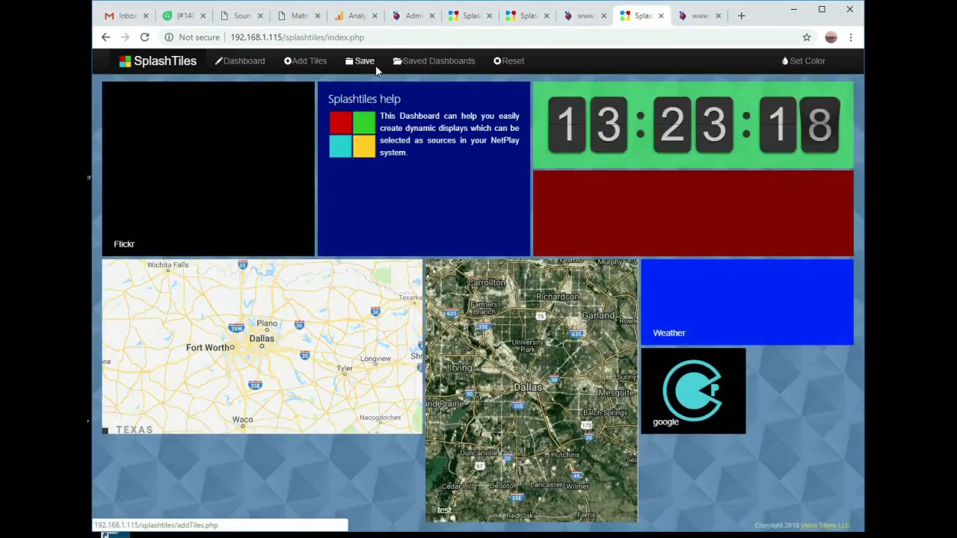
left_click(424, 66)
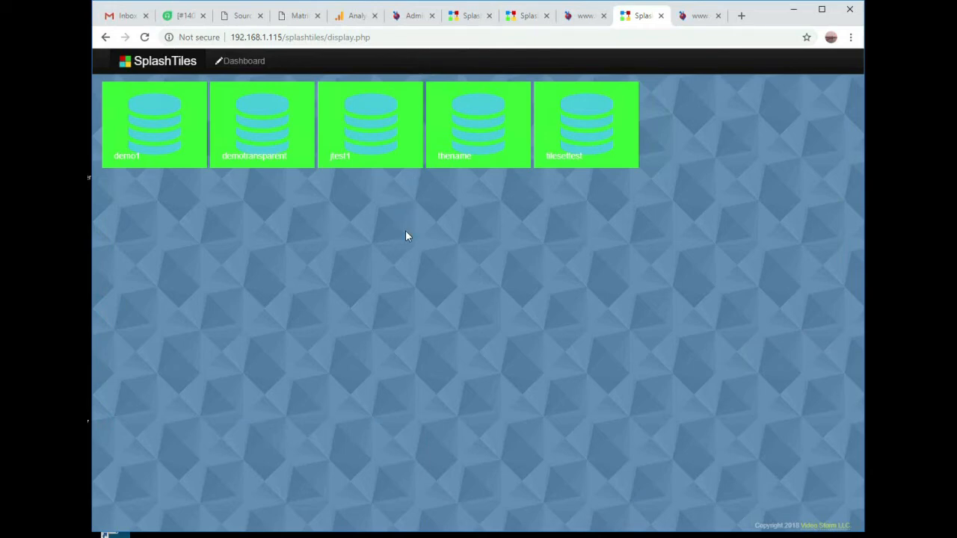
left_click(160, 144)
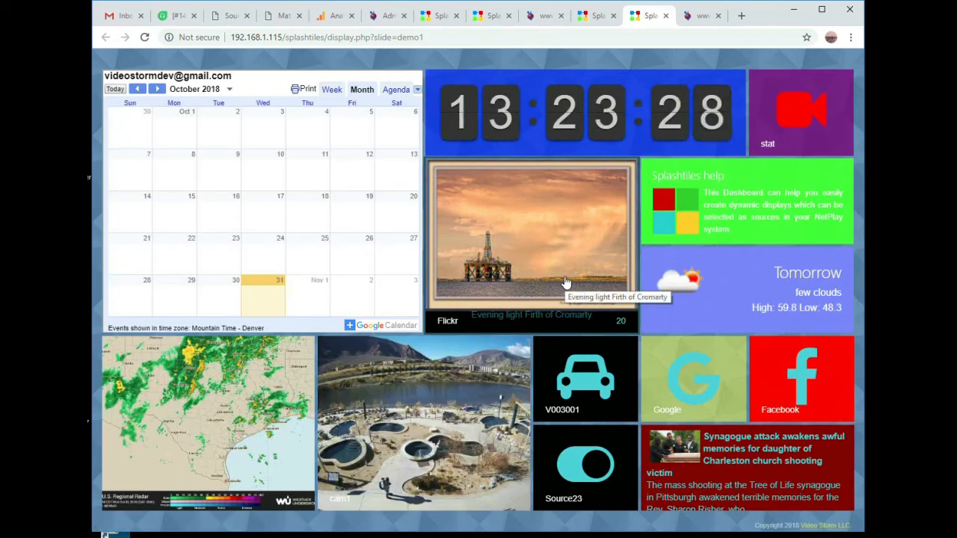
left_click(664, 16)
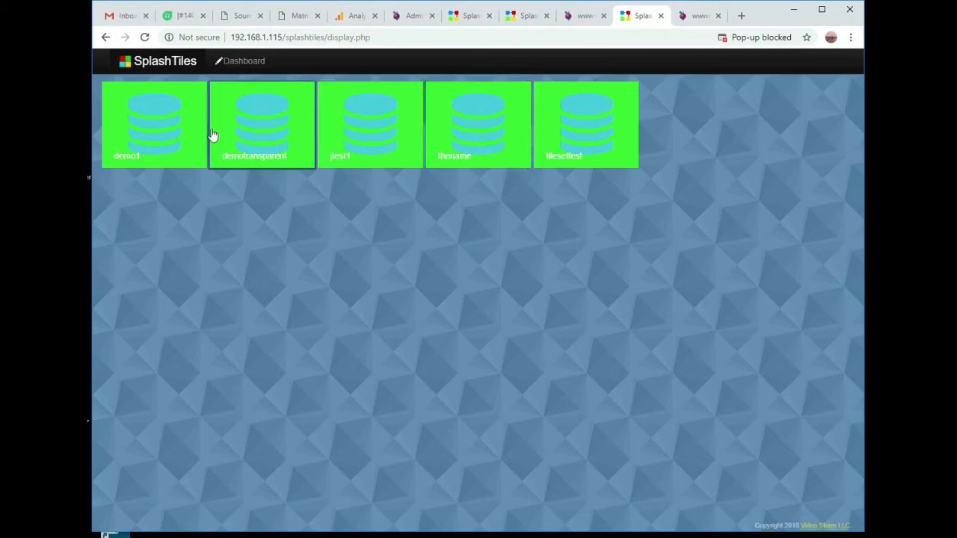
Display the saved dashboard "demo1" by dropping its tile on the view target, and close the resulting browser tab
left_click_drag(145, 136, 313, 331)
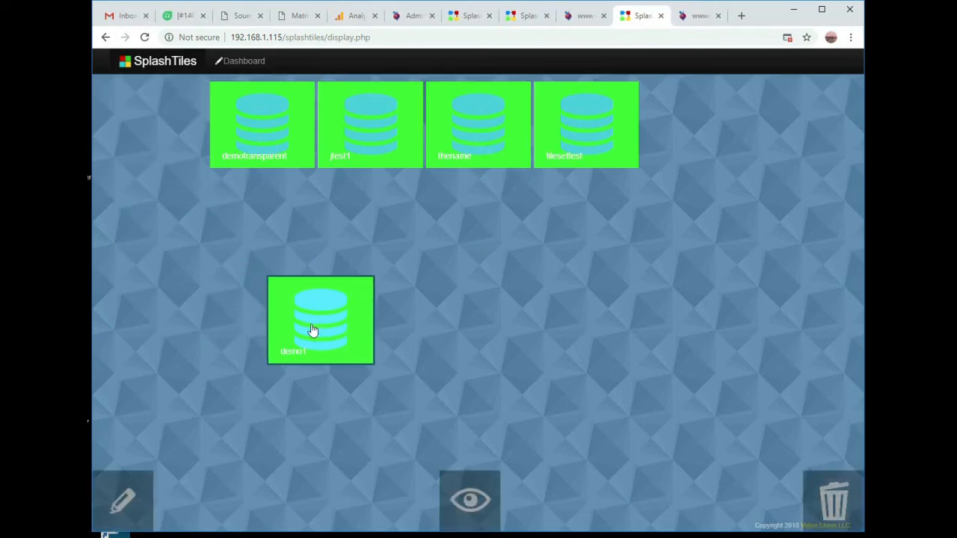
left_click_drag(313, 332, 471, 500)
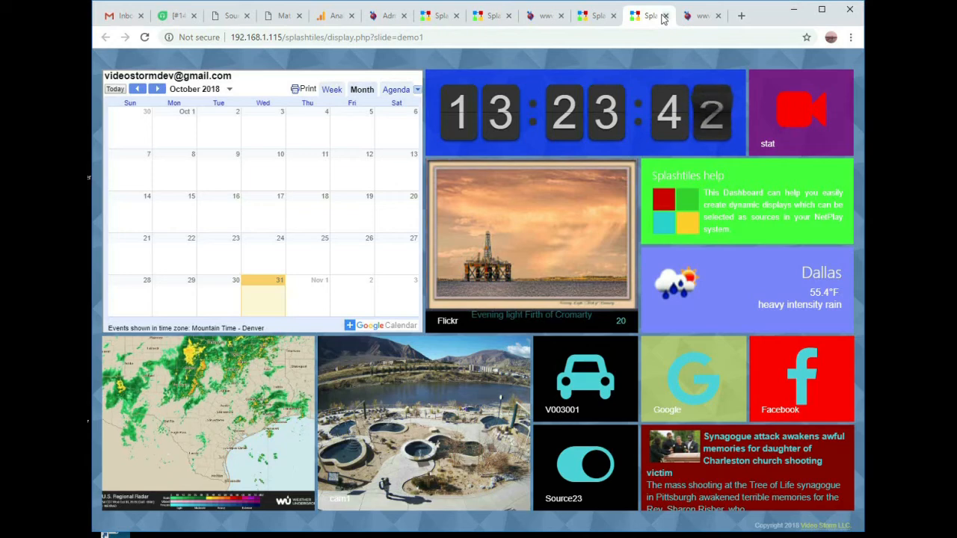
left_click(663, 16)
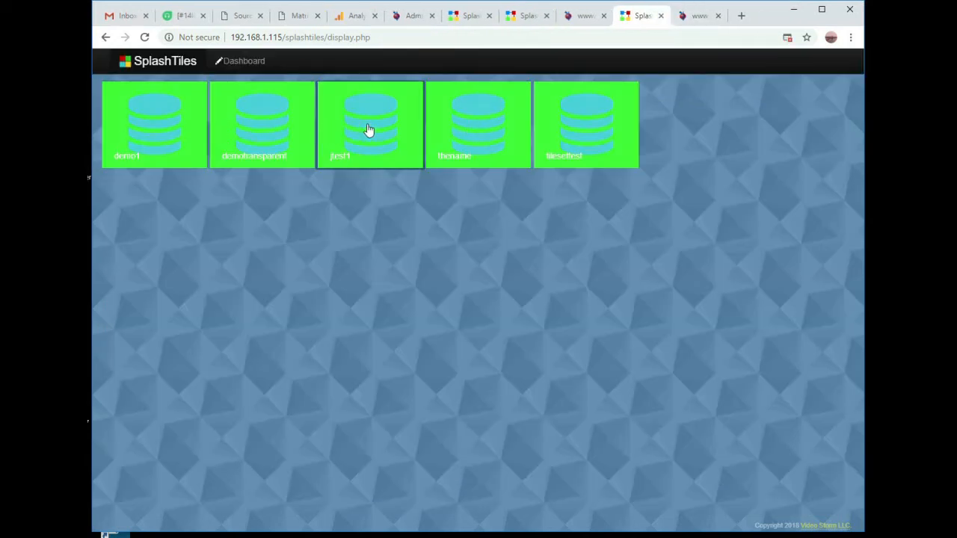
Lift the "thename" tile and put it back, and load the saved dashboard "demo1" into the dashboard editor
mouse_move(451, 134)
left_mouse_down()
mouse_move(438, 367)
mouse_move(597, 353)
mouse_move(716, 404)
mouse_move(475, 346)
left_mouse_up()
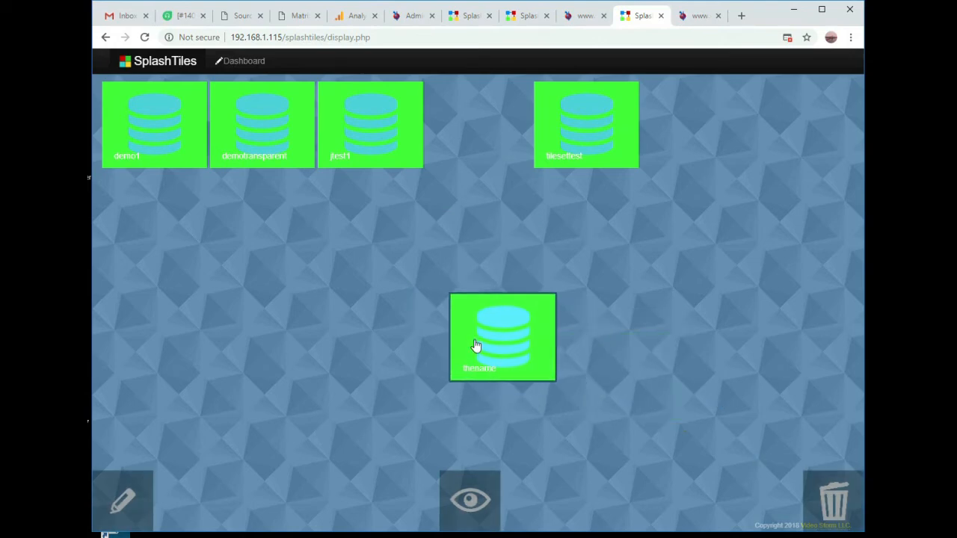
mouse_move(475, 345)
left_mouse_down()
mouse_move(456, 142)
mouse_move(448, 150)
left_mouse_up()
mouse_move(154, 128)
left_mouse_down()
mouse_move(175, 289)
mouse_move(133, 490)
left_mouse_up()
left_click(236, 61)
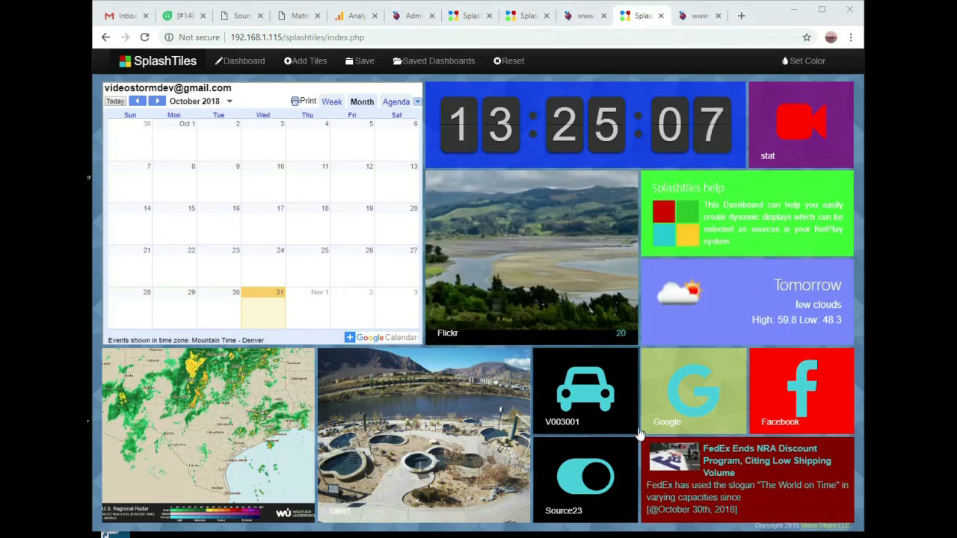
Delete the Google and Facebook tiles, and try moving the V003001 tile beside the weather radar before putting the cam1 tile back there
left_click_drag(695, 396, 837, 502)
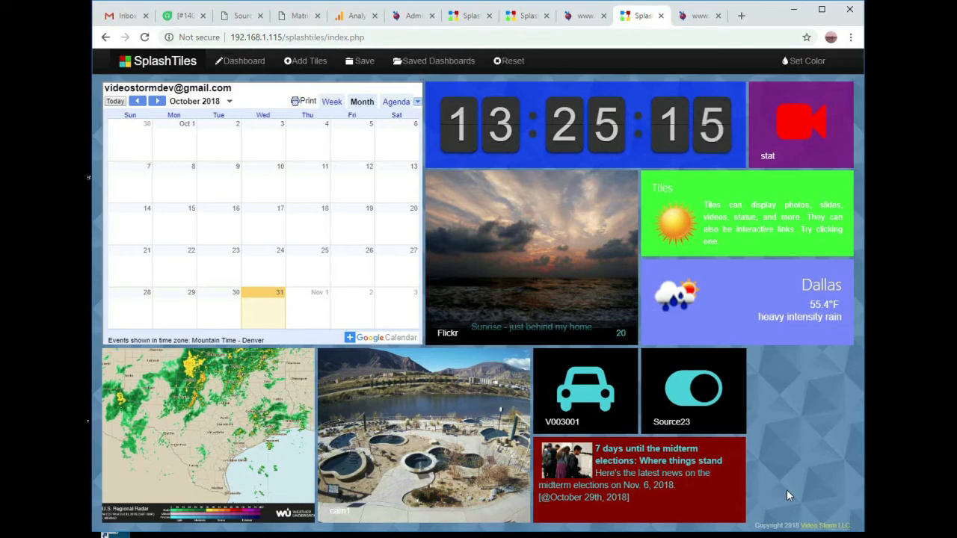
left_click_drag(585, 365, 333, 369)
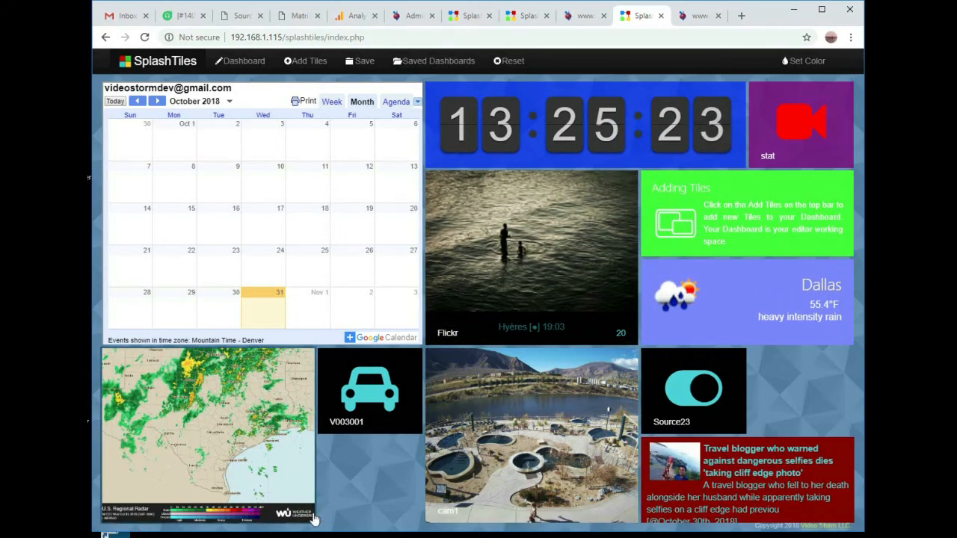
left_click_drag(509, 391, 320, 391)
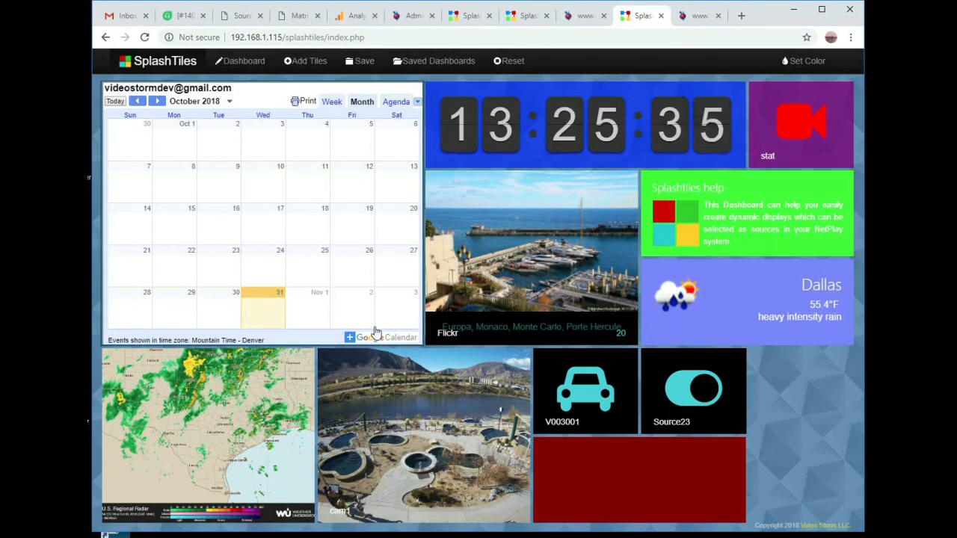
Examine the settings for adding a display-type Embedded Web URL tile, cancel the form, and return to the dashboard editor
left_click(306, 62)
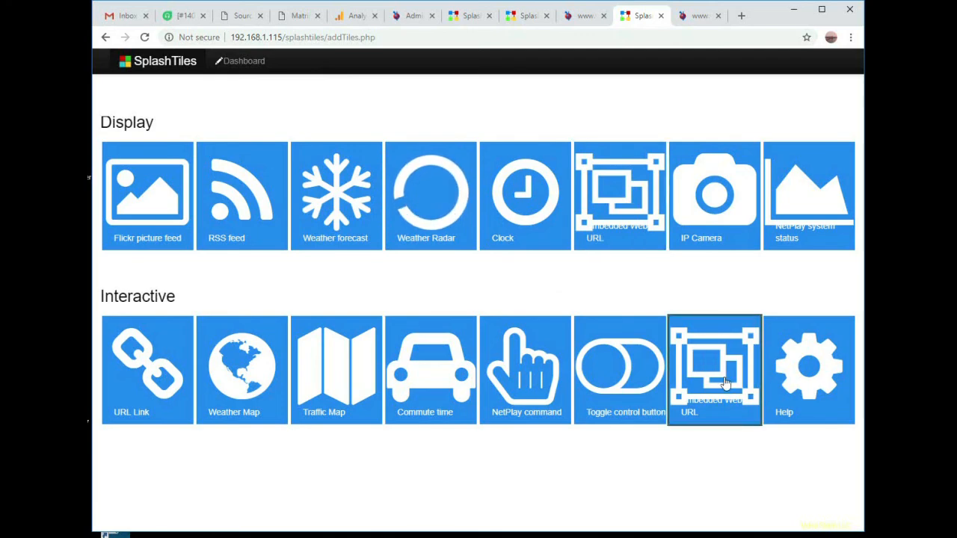
left_click(628, 208)
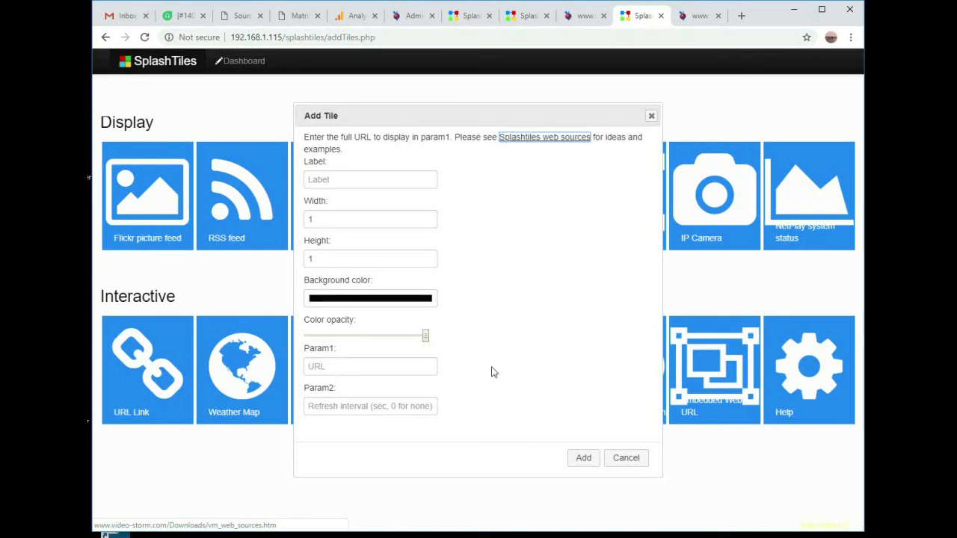
left_click(626, 457)
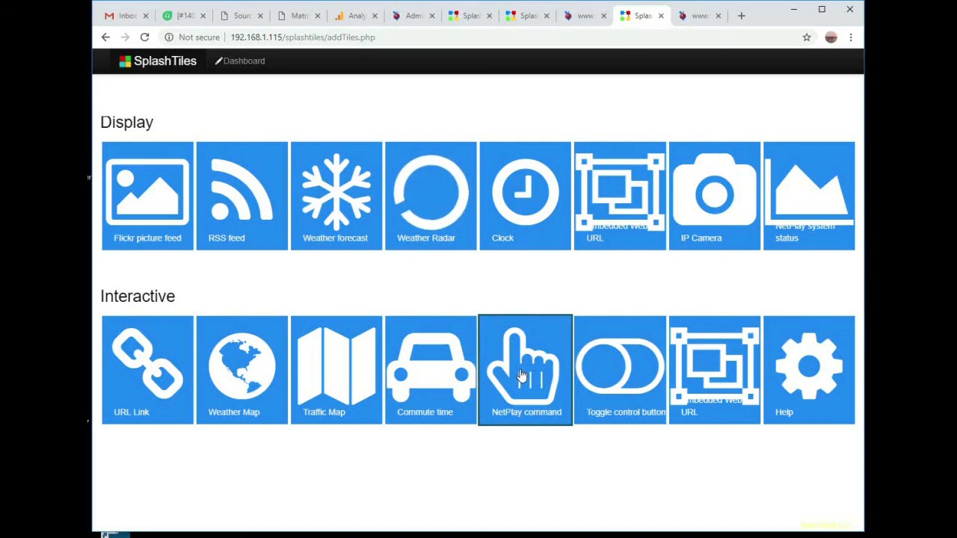
left_click(248, 61)
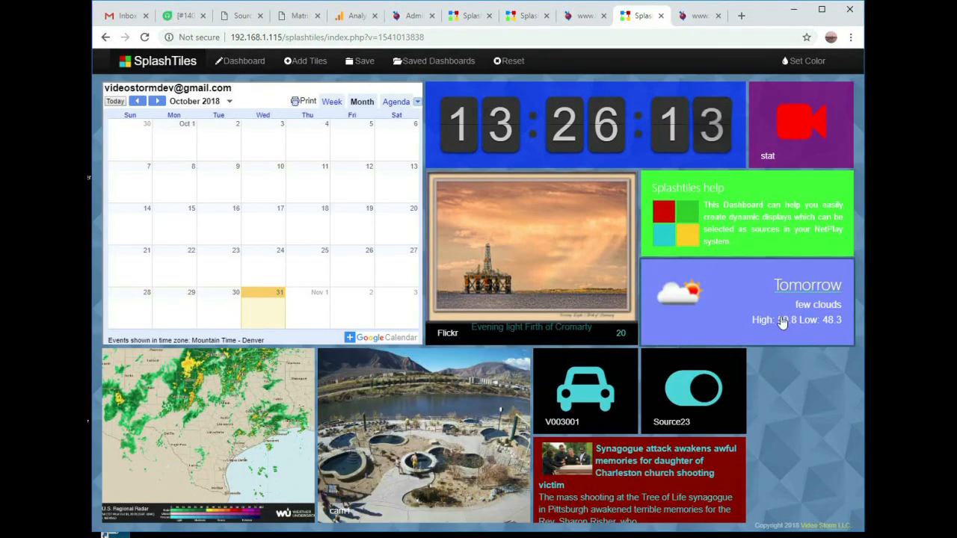